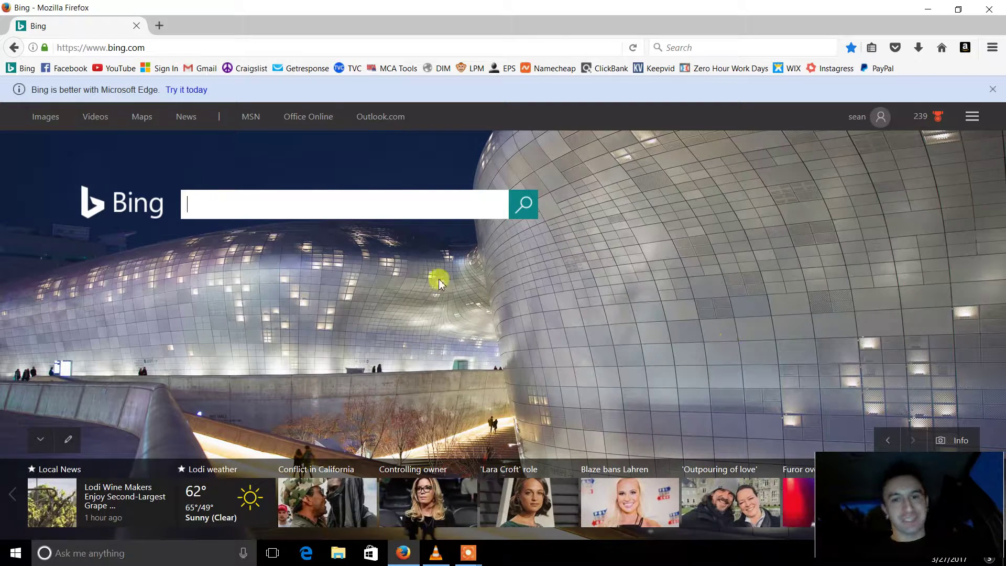
# Step: Sign in to Namecheap with the saved username and password to reach the Dashboard
pyautogui.click(548, 69)
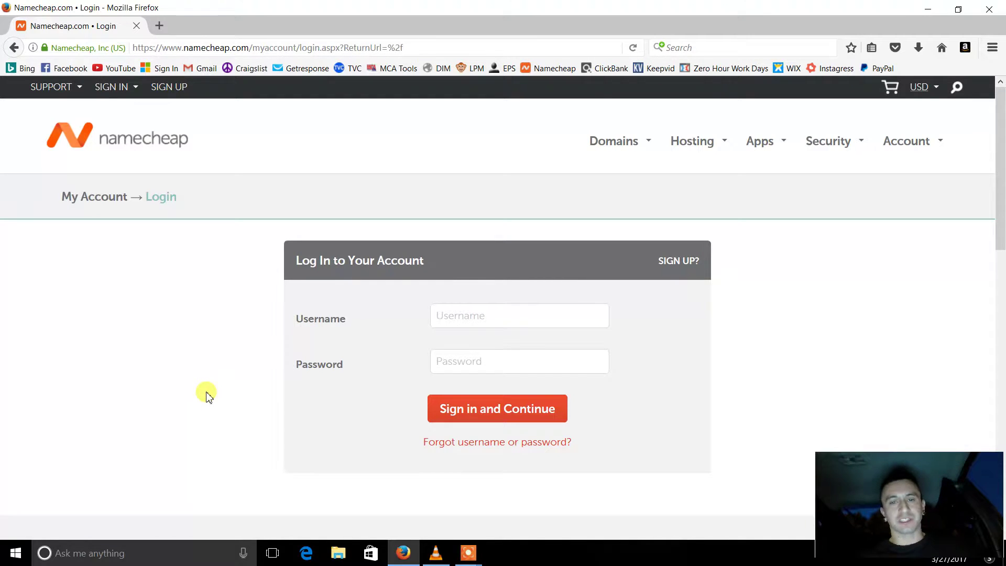
pyautogui.click(478, 314)
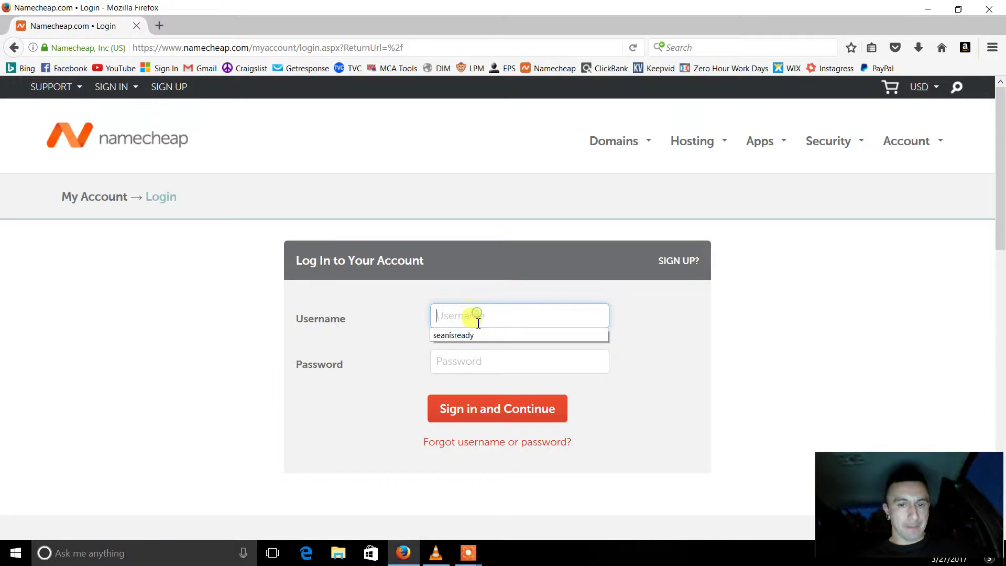
pyautogui.click(472, 332)
pyautogui.click(465, 363)
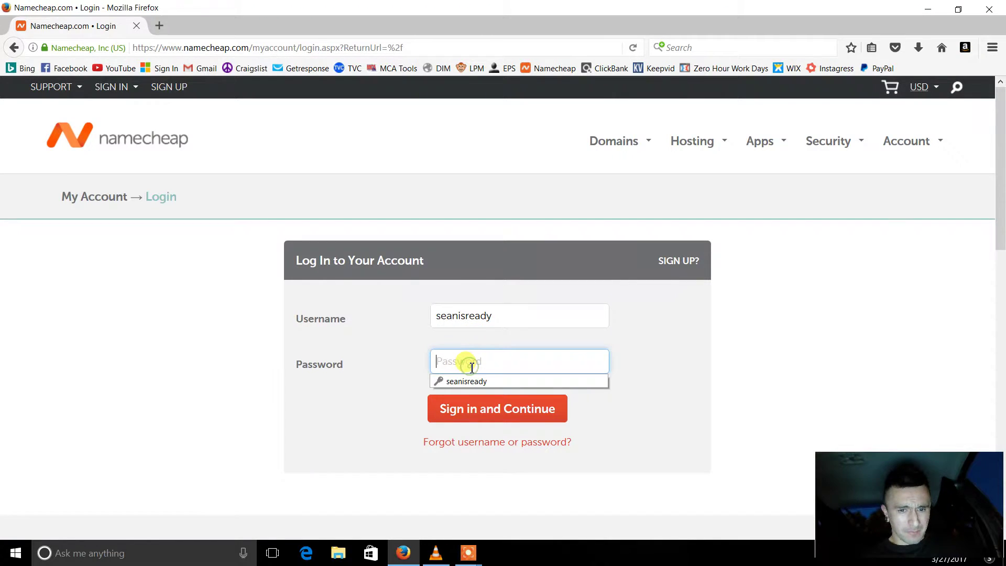
pyautogui.click(470, 380)
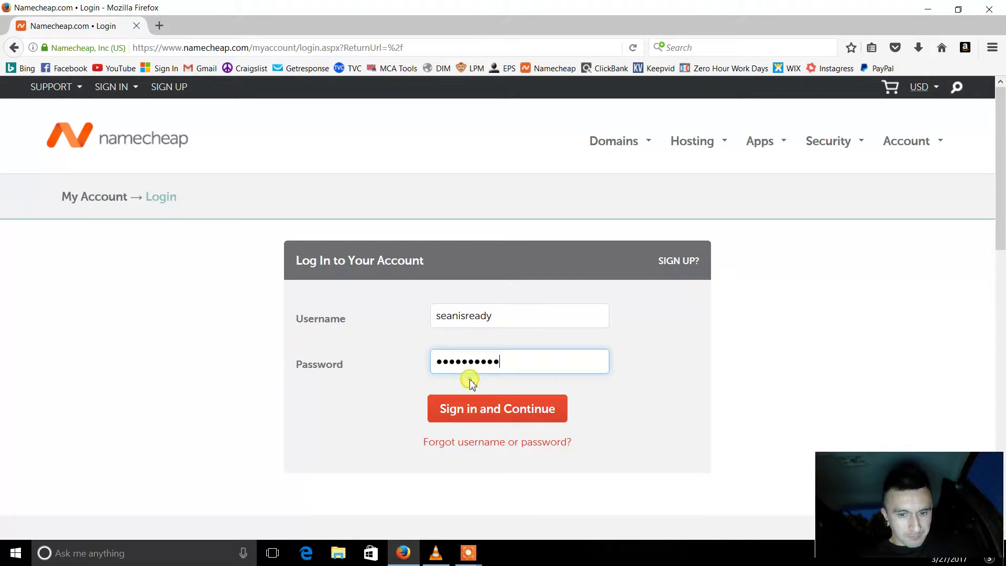
pyautogui.click(516, 410)
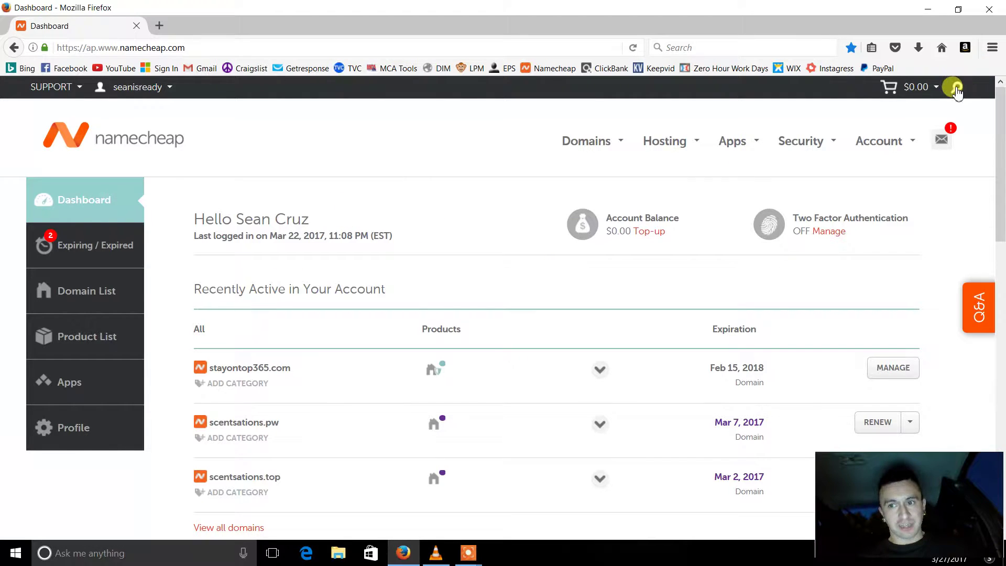
# Step: Search the Namecheap site for freemoneybiz.com
pyautogui.click(957, 88)
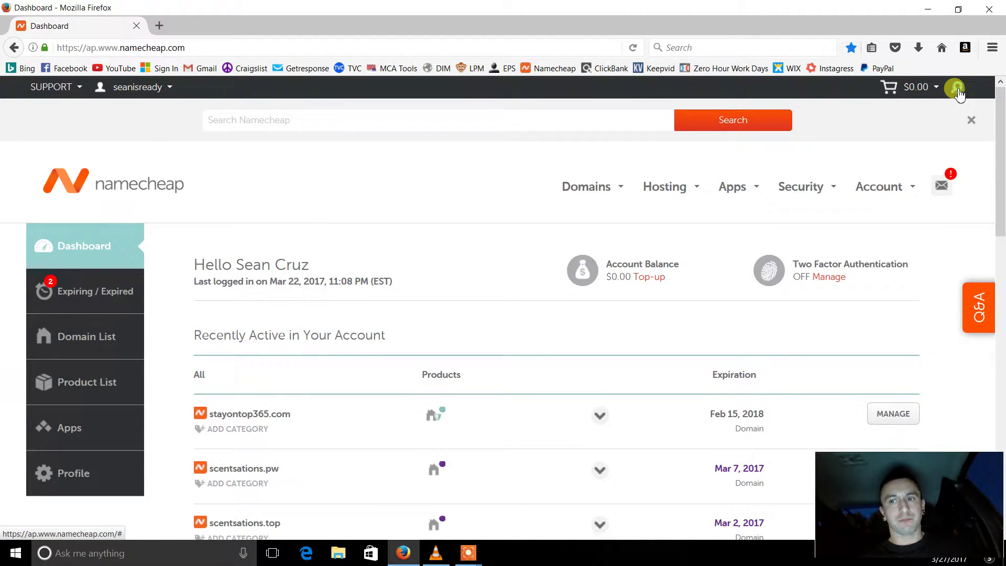
pyautogui.click(367, 124)
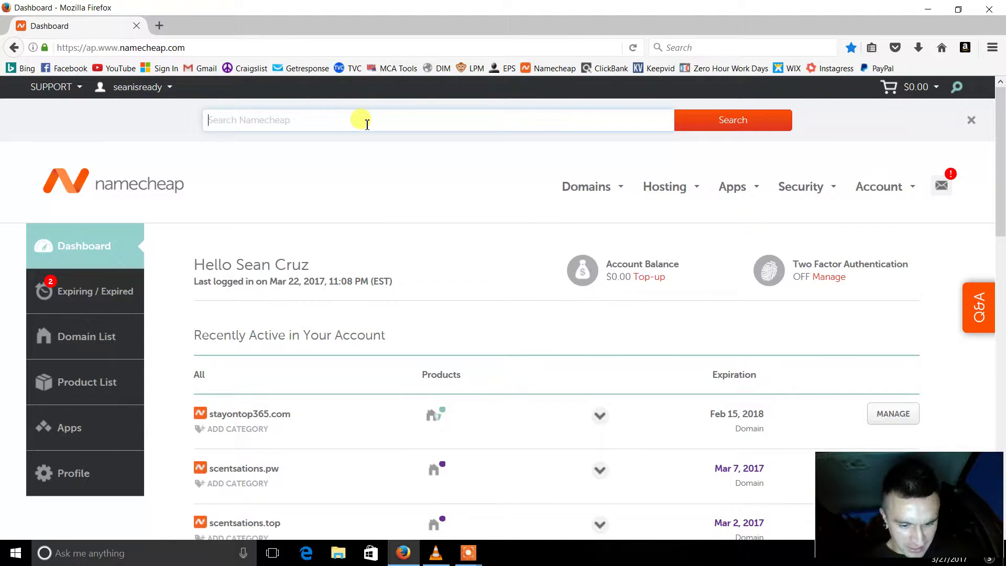
pyautogui.write('freemoneybiz.')
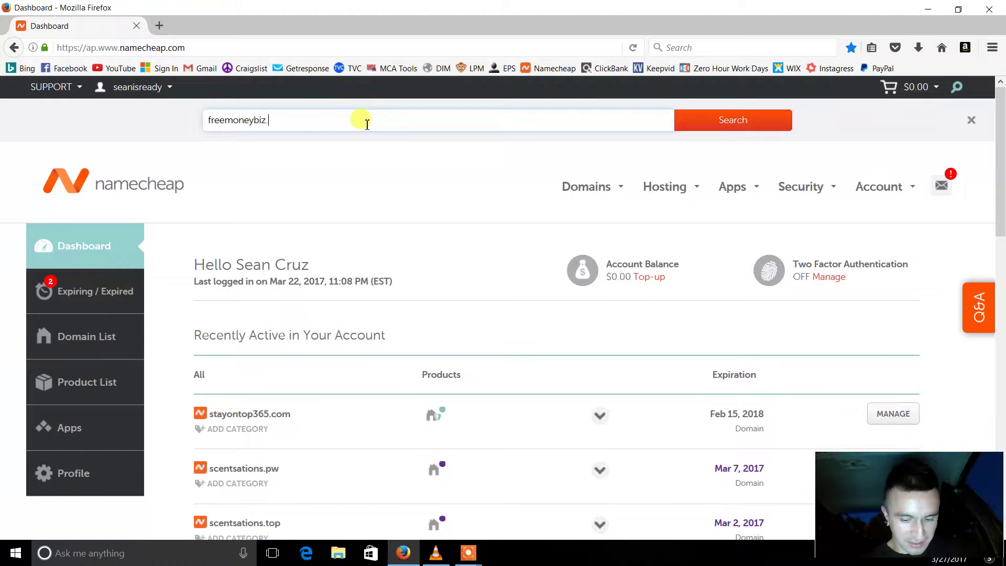
pyautogui.write('com')
pyautogui.press('Return')
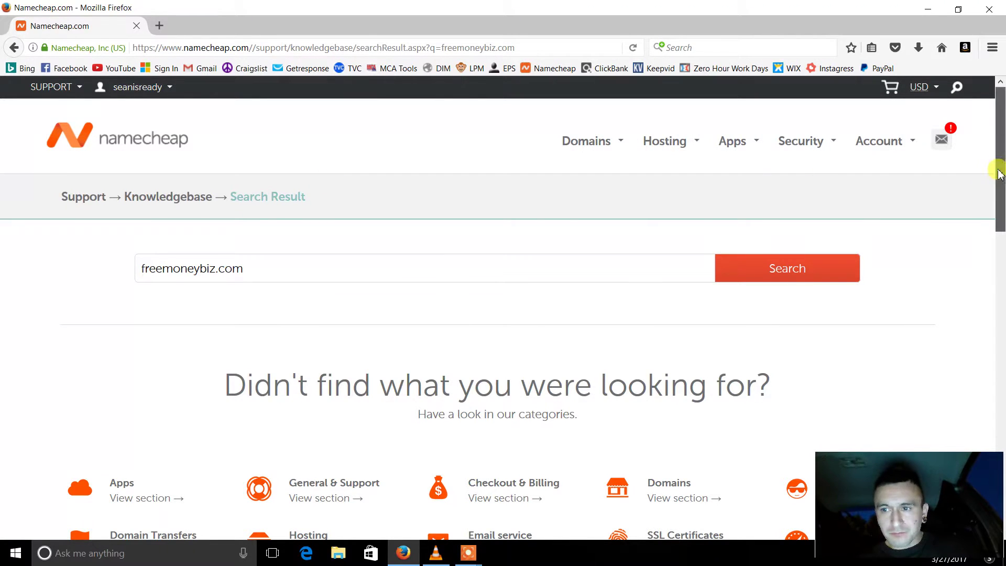
# Step: Return to the Namecheap home page after the search finds no articles
pyautogui.moveTo(997, 162); pyautogui.dragTo(997, 178)
pyautogui.scroll(1, 997, 178)
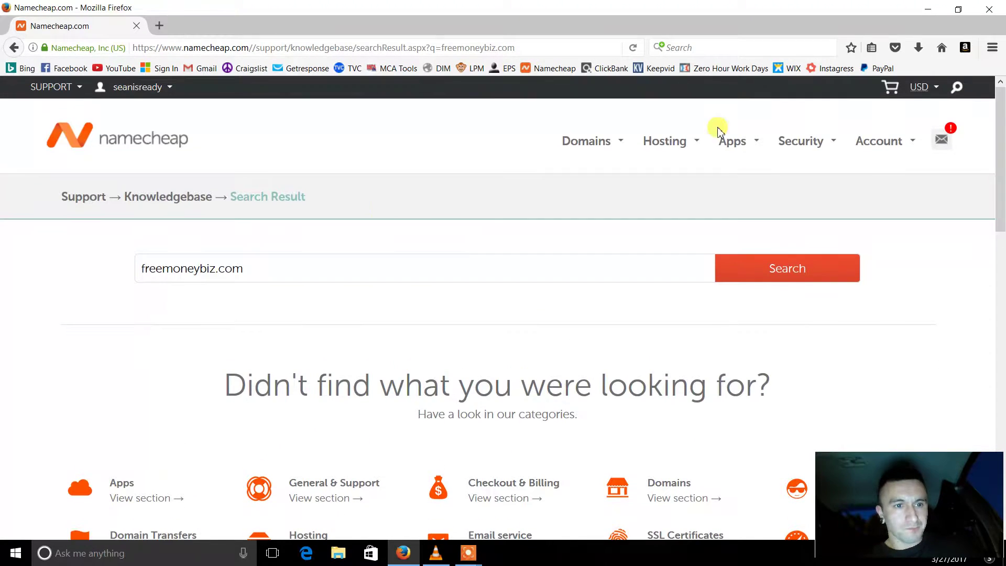
pyautogui.click(147, 146)
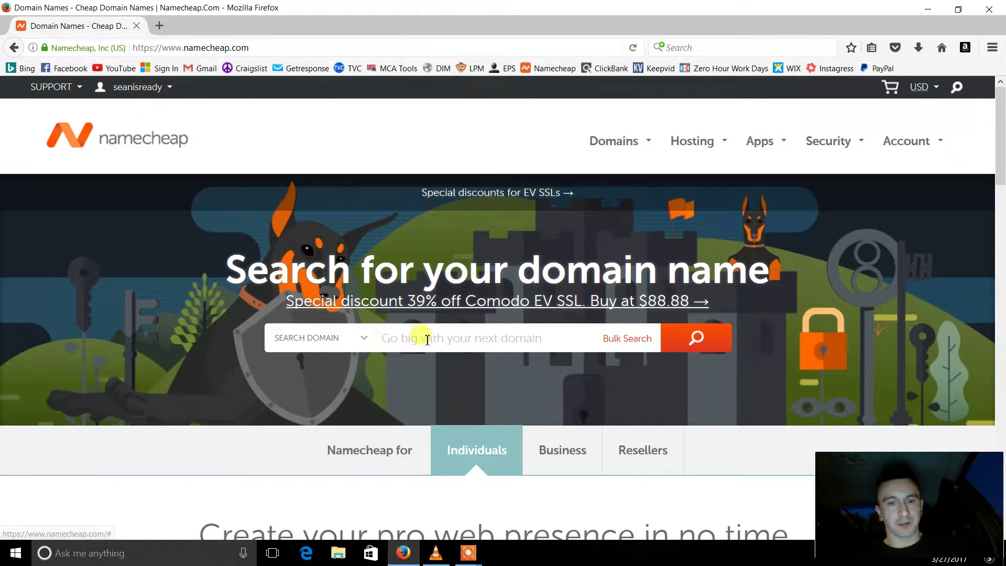
# Step: Look up freemoneybiz.com in the domain search and review its $10.69/year availability
pyautogui.click(444, 338)
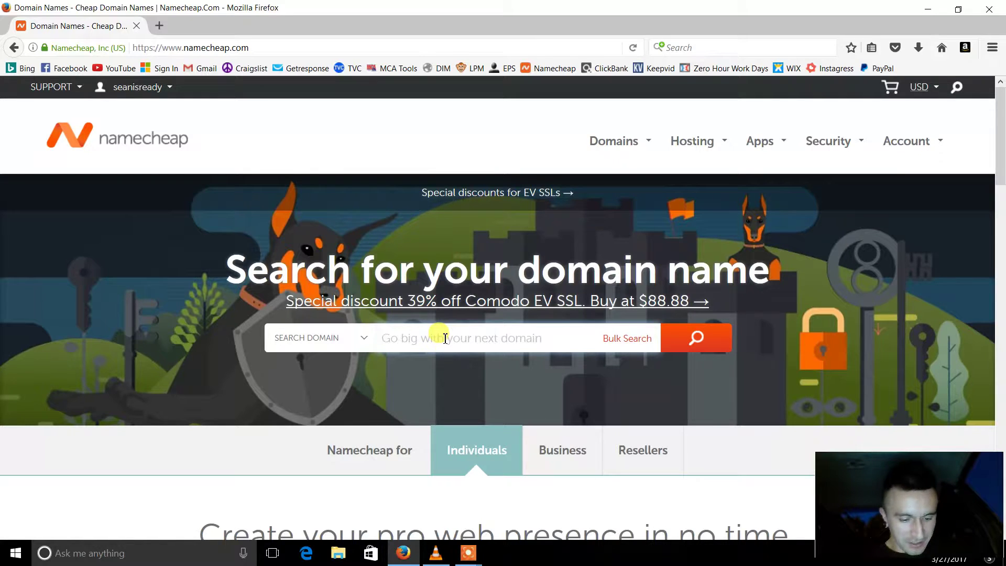
pyautogui.write('freemone')
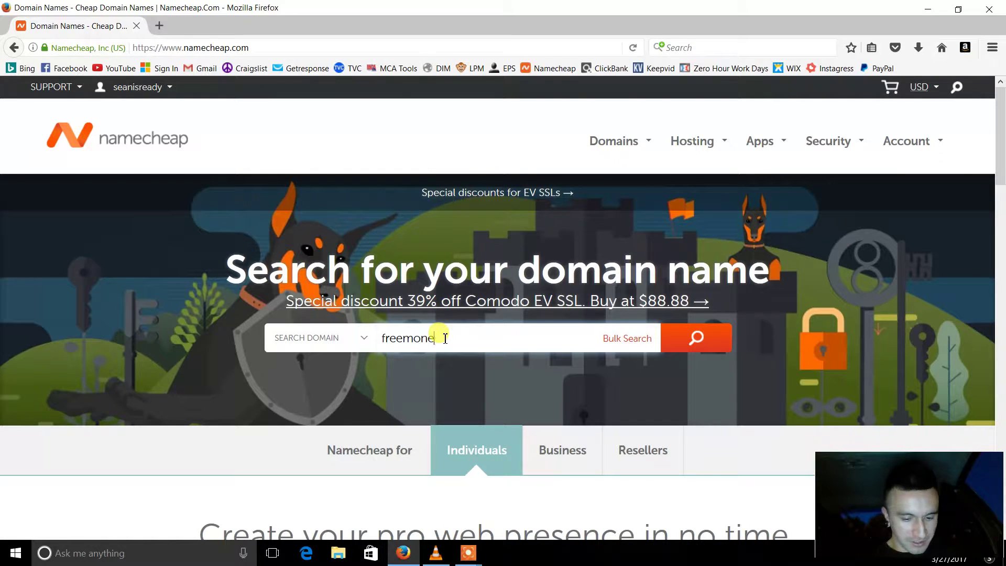
pyautogui.write('ybiz')
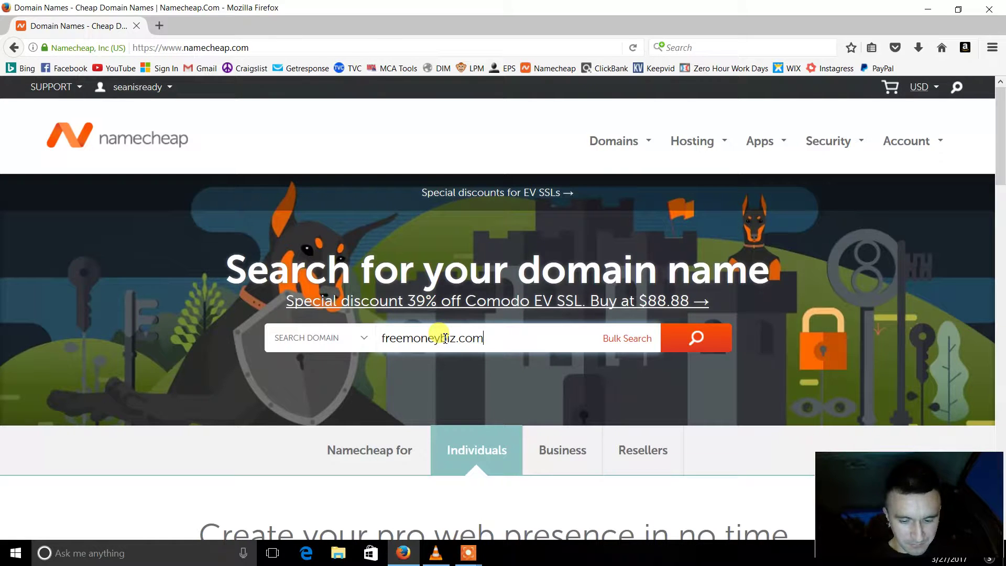
pyautogui.write('.com')
pyautogui.press('Return')
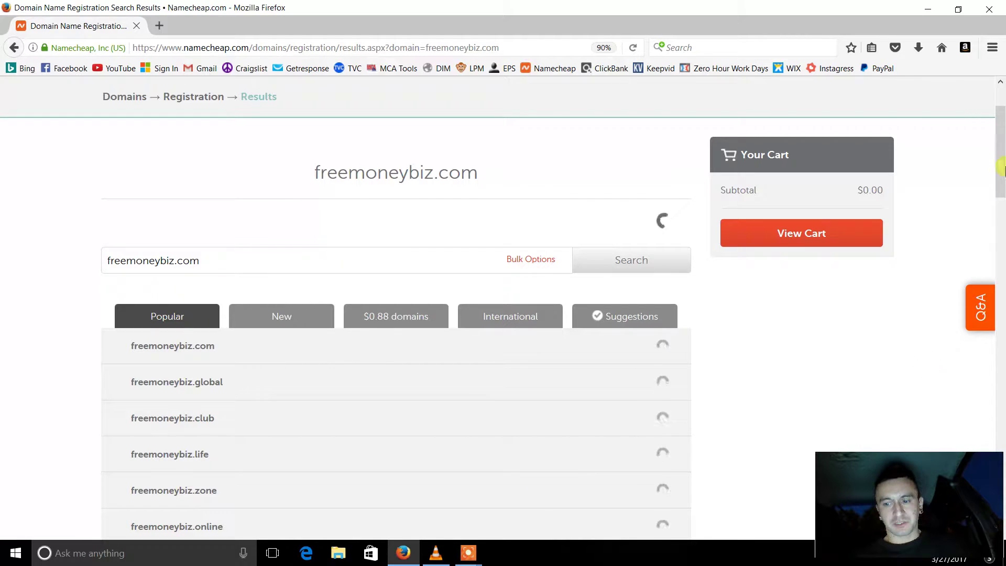
pyautogui.scroll(-3, 1001, 157)
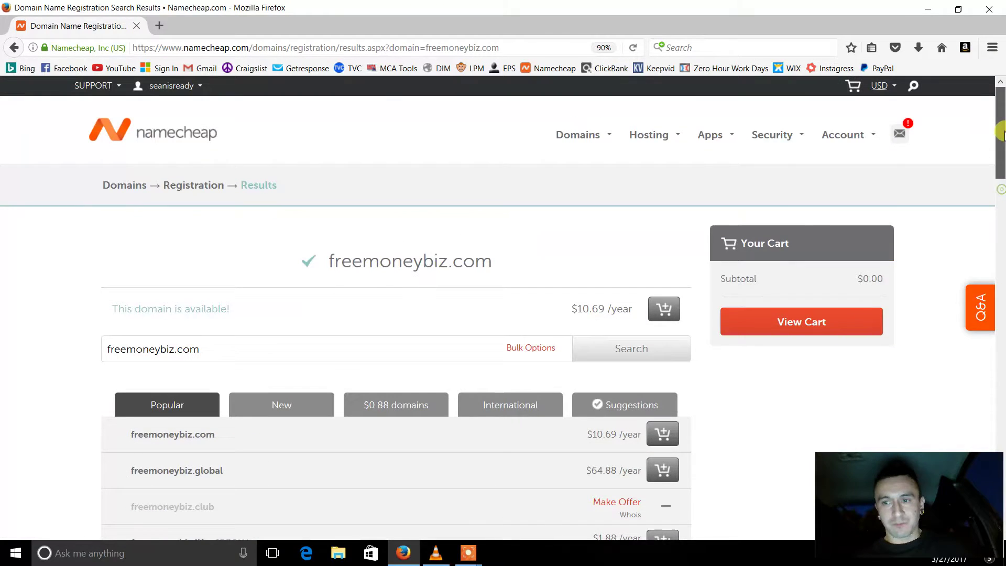
# Step: Go to Account > Domain List and manage stayontop365.com
pyautogui.scroll(3, 820, 186)
pyautogui.moveTo(617, 131)
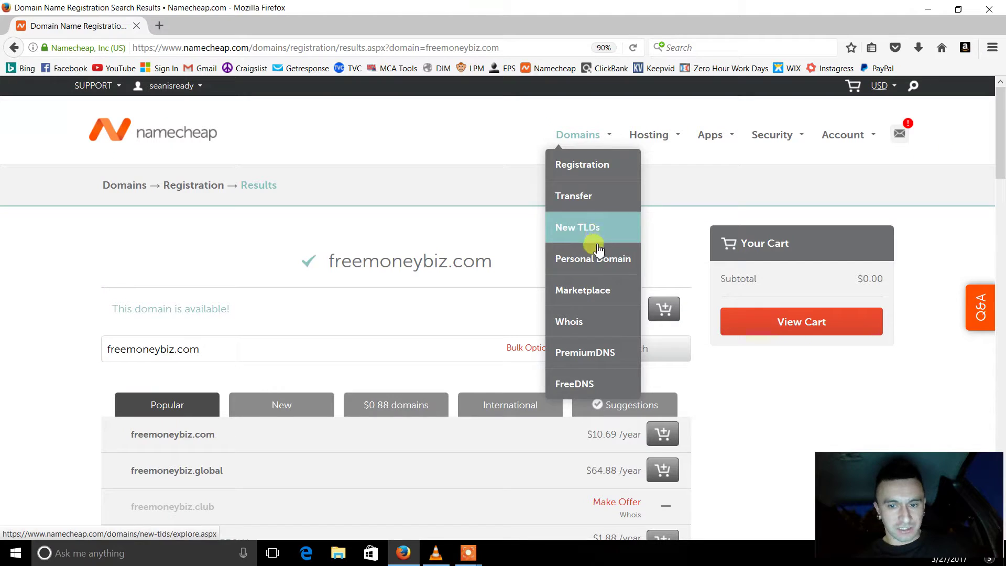
pyautogui.moveTo(835, 135)
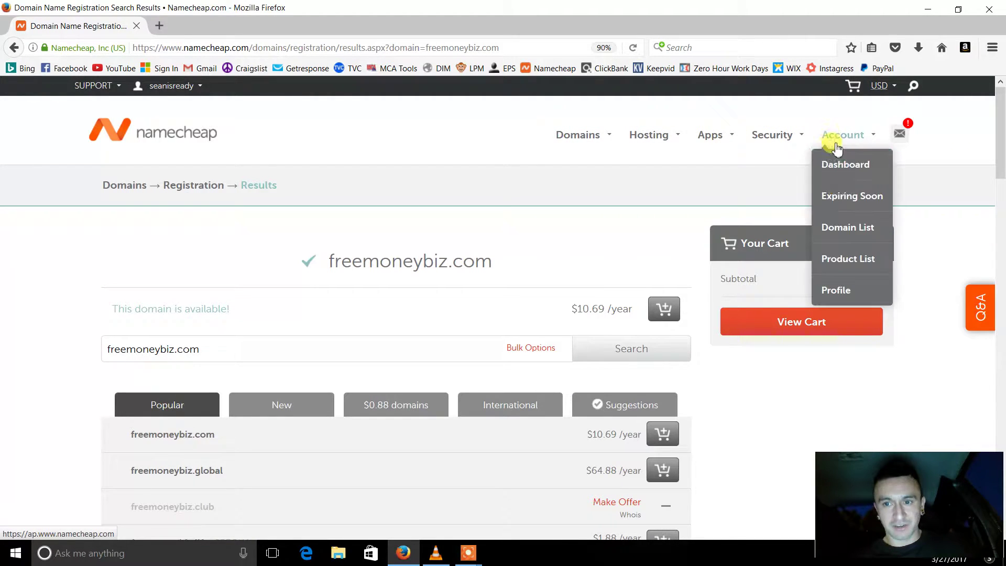
pyautogui.click(837, 236)
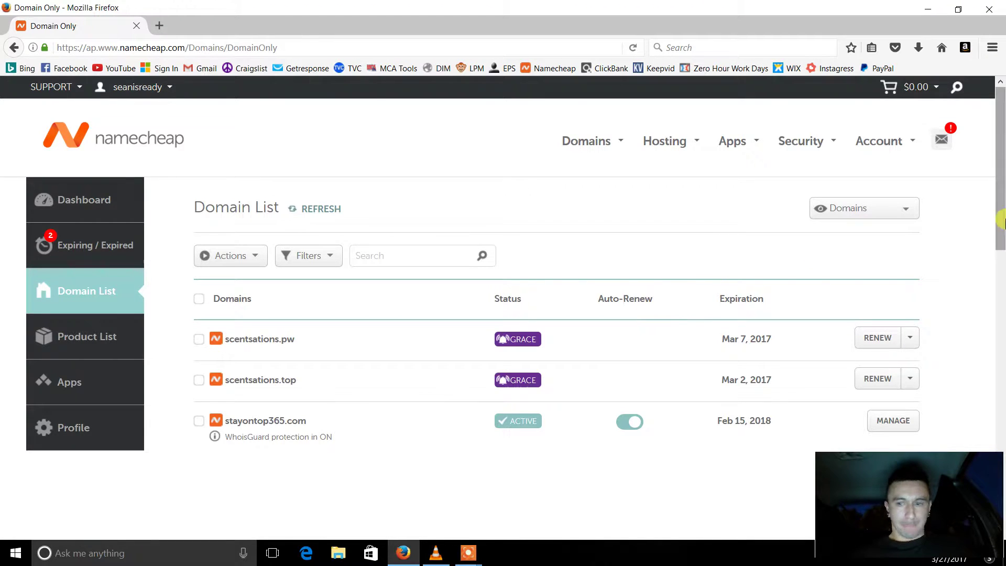
pyautogui.scroll(-2, 1001, 208)
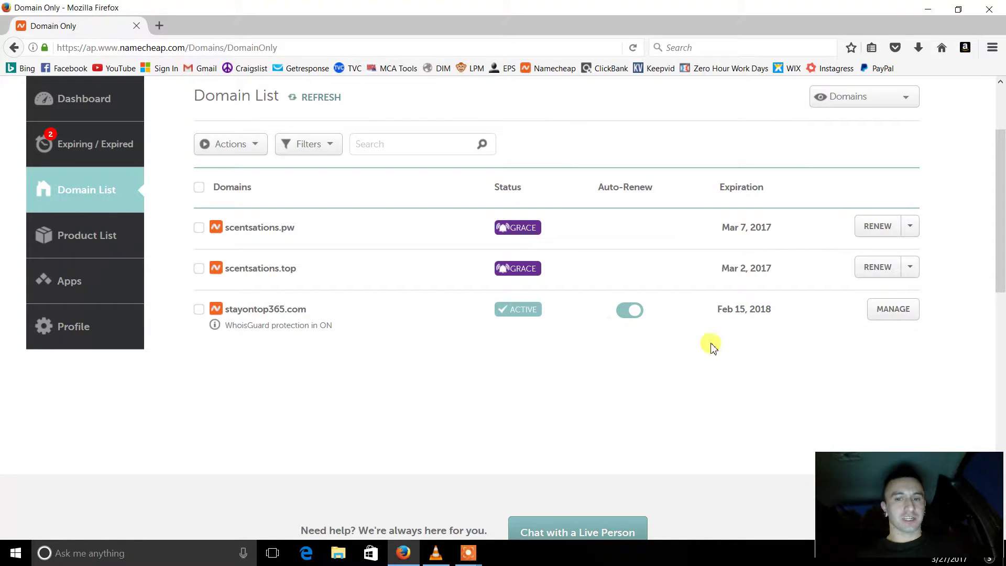
pyautogui.click(894, 322)
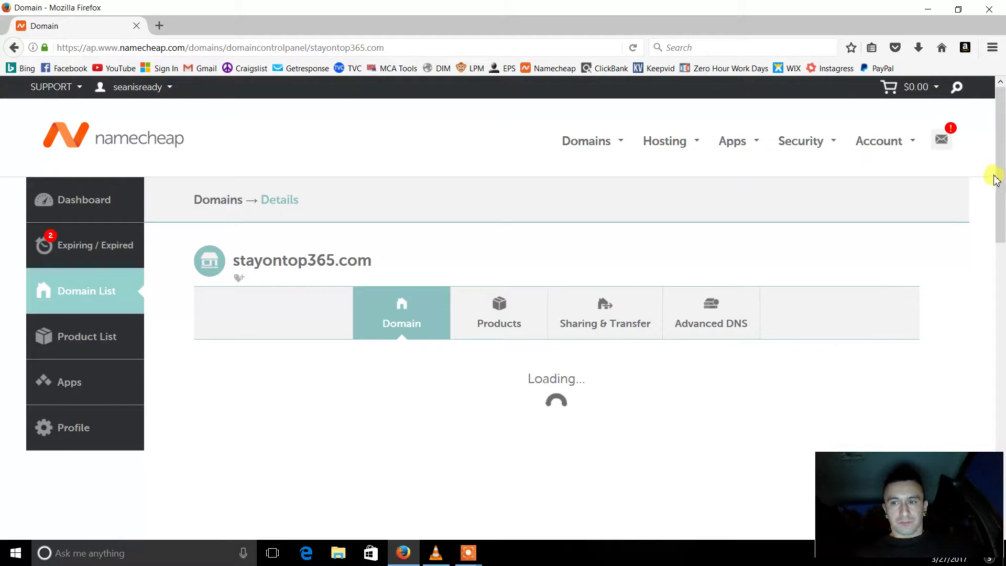
# Step: Open stayontop365.com's Advanced DNS tab and scroll to the four masked Host Records
pyautogui.moveTo(1001, 169); pyautogui.dragTo(1000, 194)
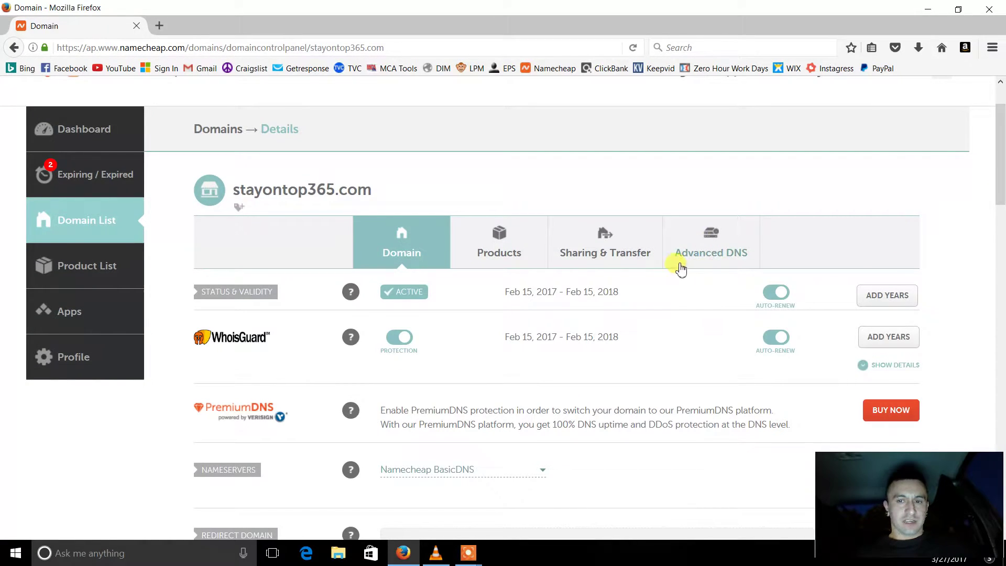
pyautogui.click(713, 257)
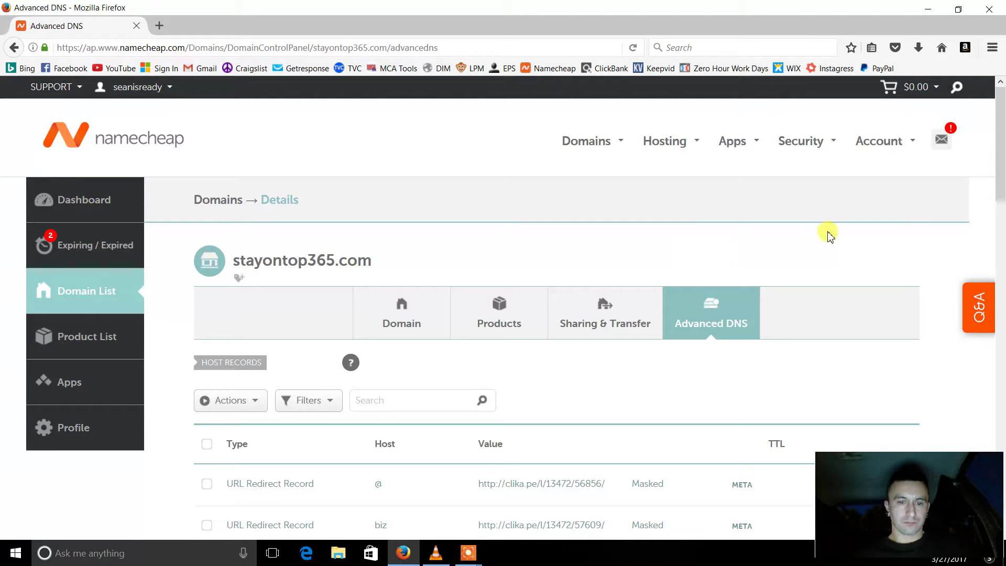
pyautogui.moveTo(998, 147); pyautogui.dragTo(1002, 219)
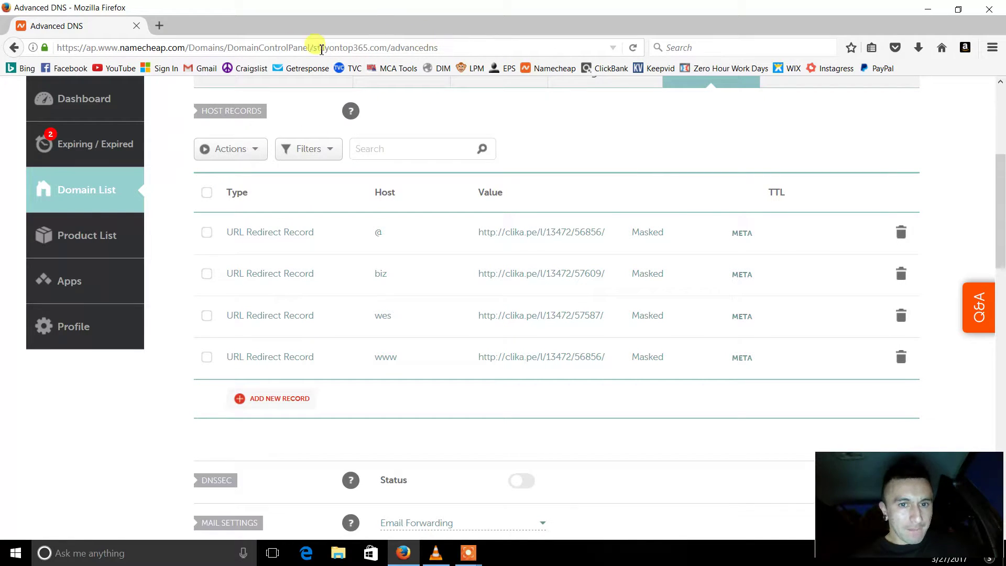
# Step: Load stayontop365.com in a new tab and pause its landing page video
pyautogui.click(159, 26)
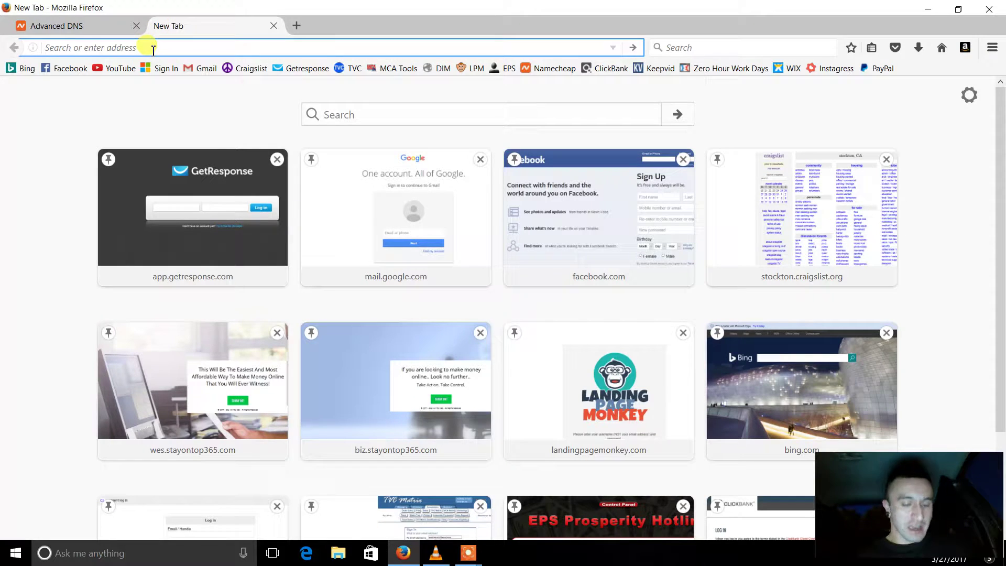
pyautogui.write('stayontop365.com/')
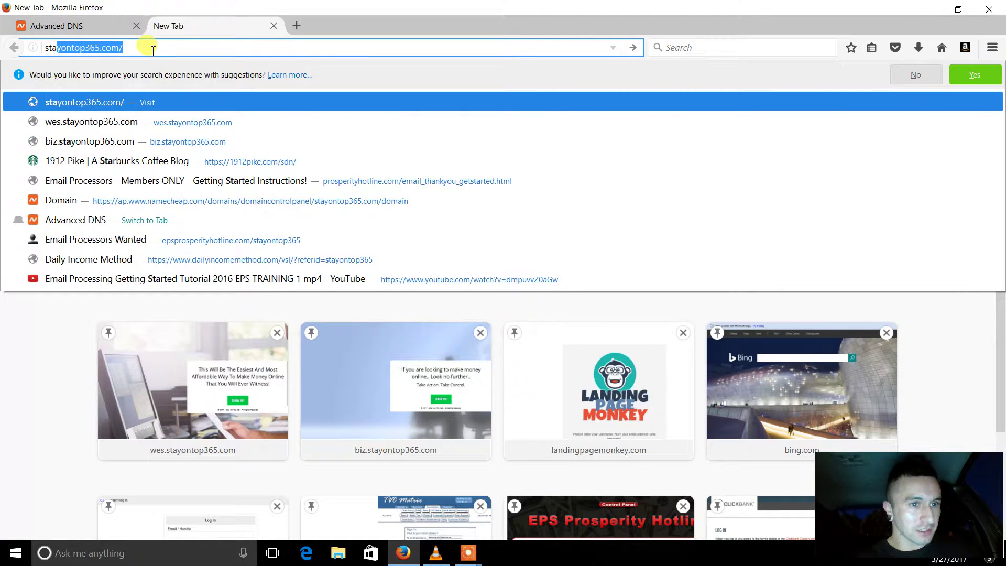
pyautogui.press('Return')
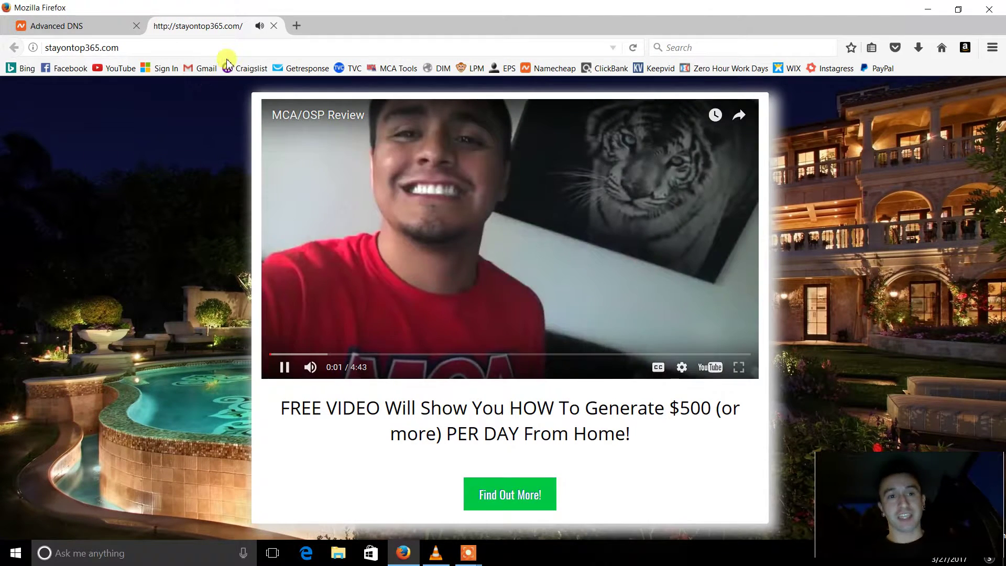
pyautogui.click(451, 240)
# Step: Load the wes and biz subdomains in new tabs, then return to Advanced DNS
pyautogui.click(296, 25)
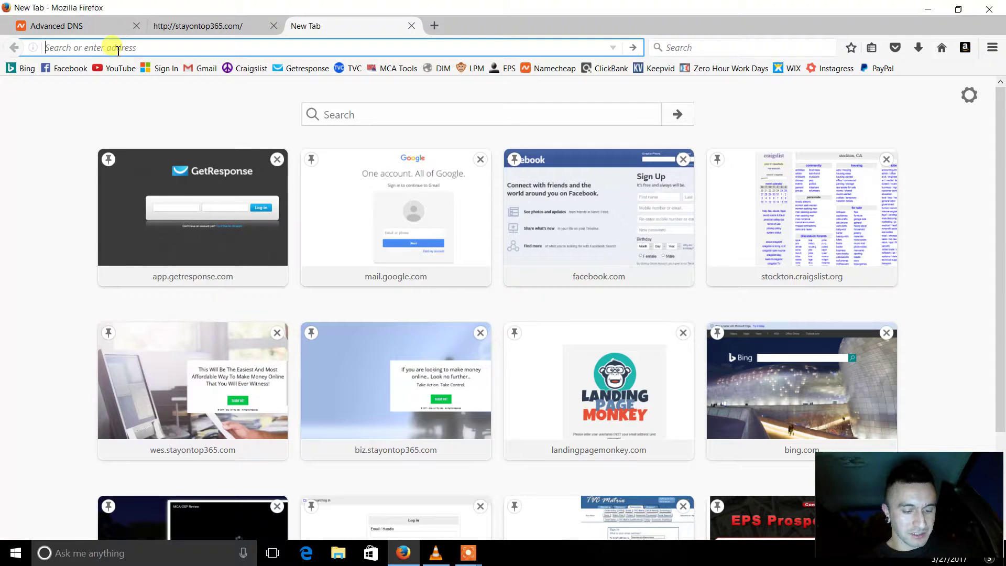
pyautogui.write('wes.stayontop365.com')
pyautogui.press('Return')
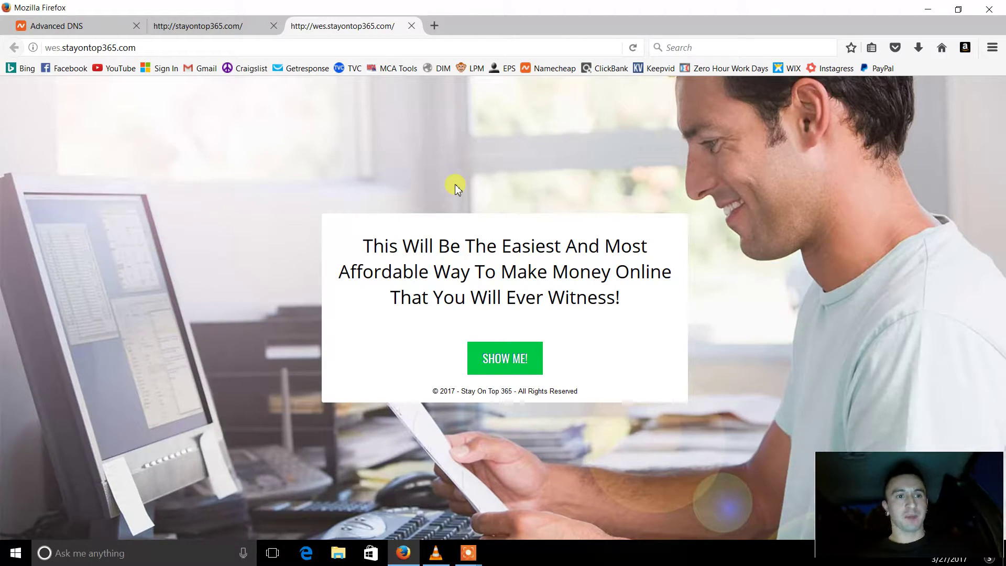
pyautogui.click(435, 26)
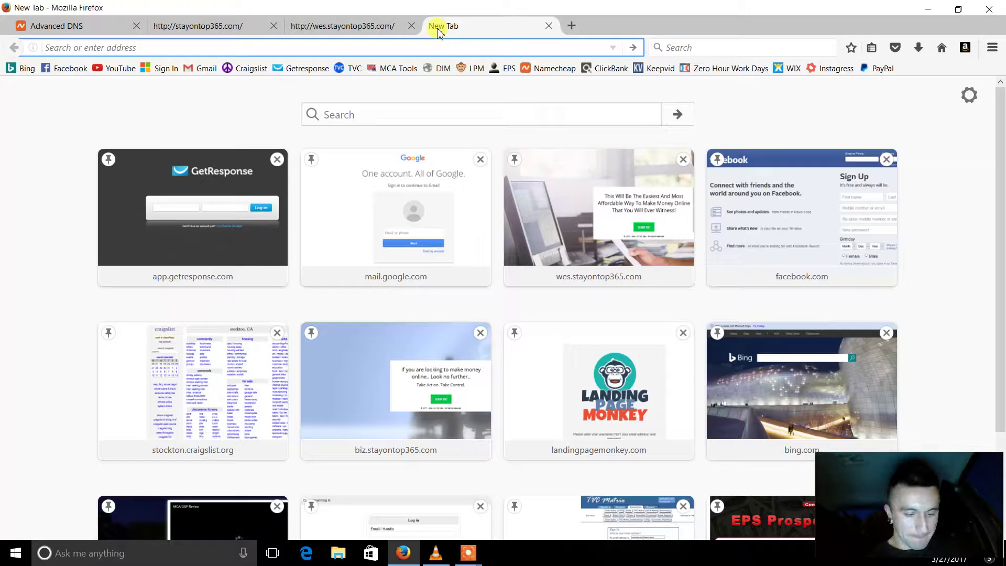
pyautogui.write('biz.stayontop365.com')
pyautogui.press('Return')
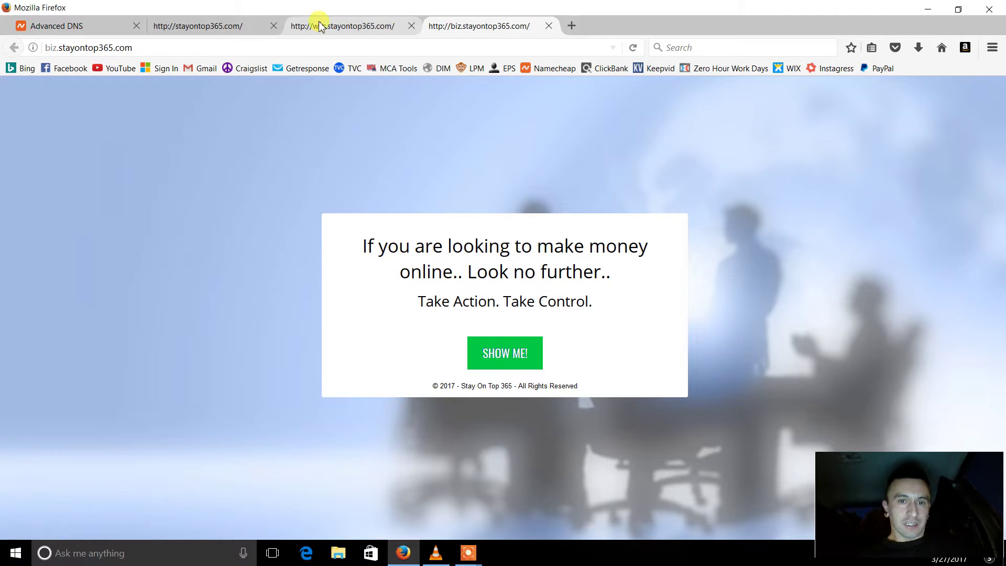
pyautogui.click(84, 26)
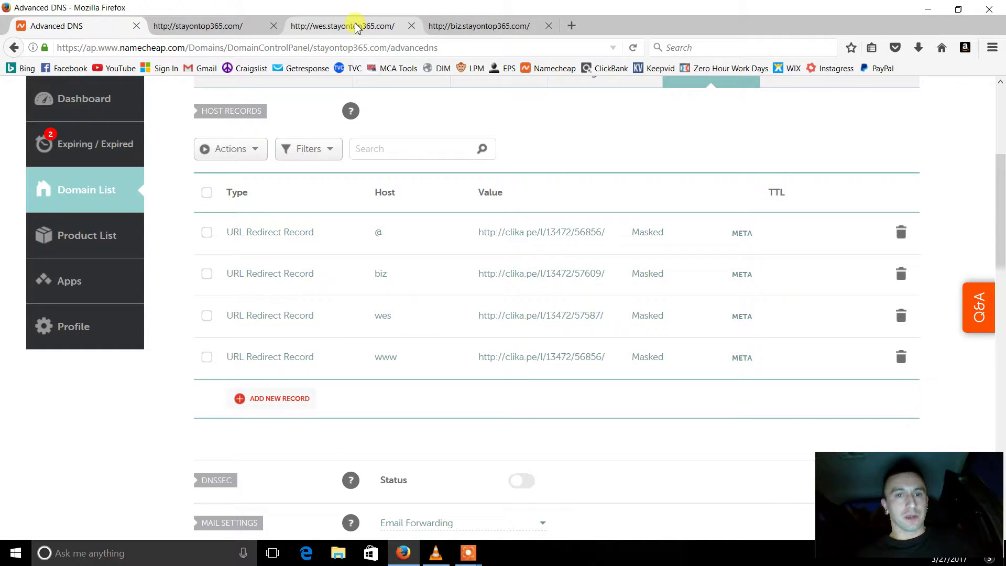
# Step: Load the Landing Page Monkey members welcome page in the biz tab and scroll through it
pyautogui.click(475, 27)
pyautogui.click(472, 69)
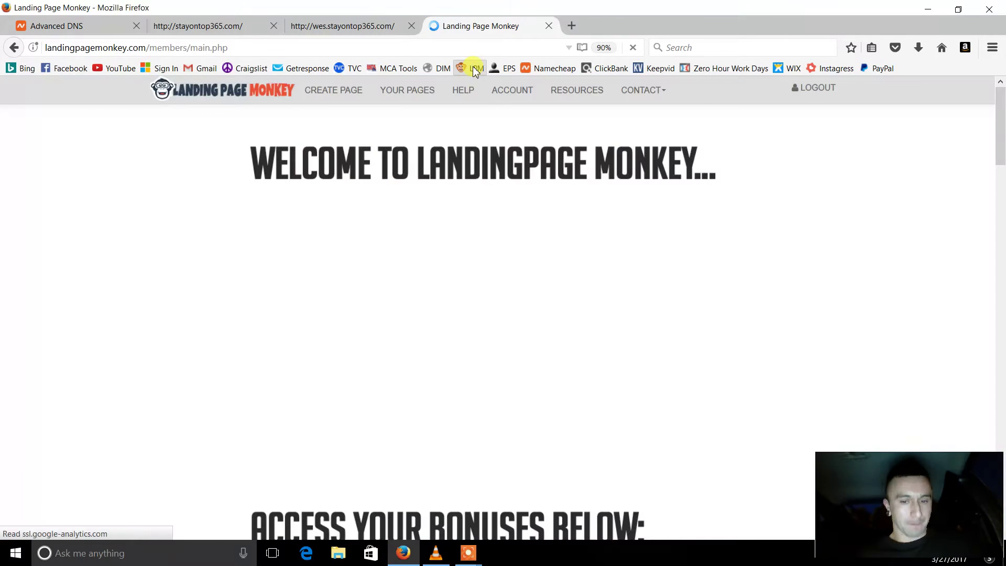
pyautogui.scroll(-5, 1000, 157)
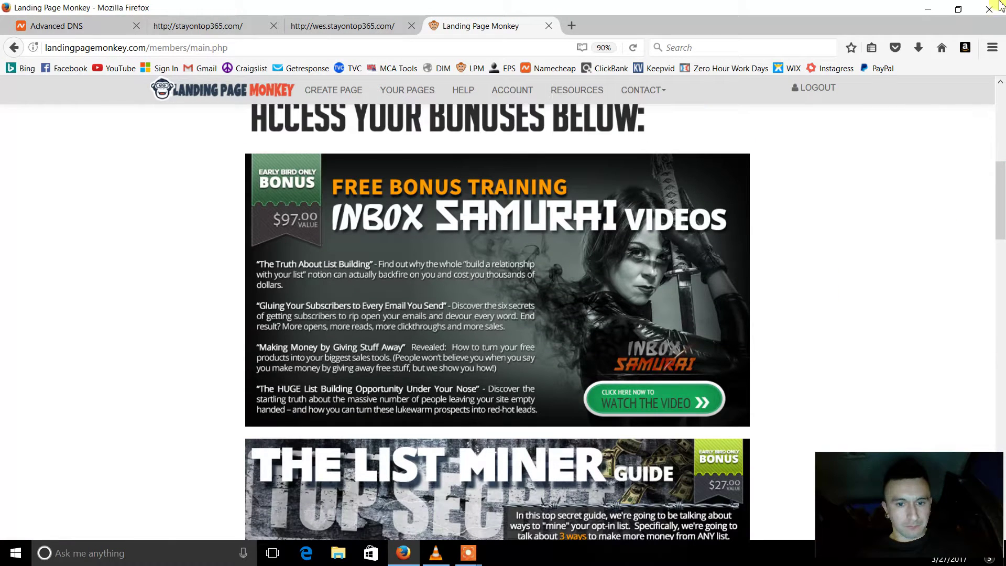
pyautogui.click(1001, 123)
pyautogui.moveTo(1001, 124); pyautogui.dragTo(1002, 53)
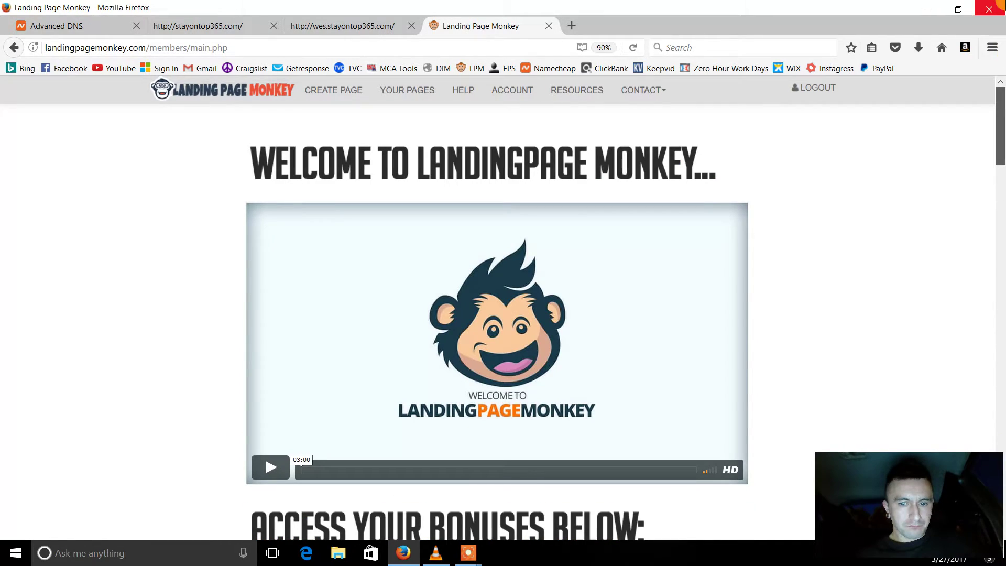
# Step: Check the mca page's Step 3 autoresponder Redirection URL and its previously used values
pyautogui.click(418, 94)
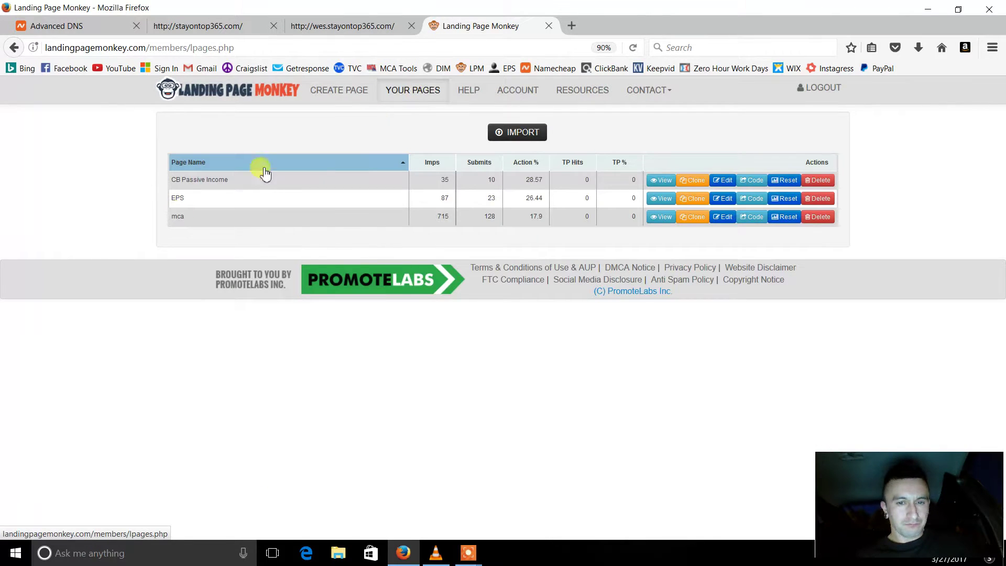
pyautogui.click(725, 217)
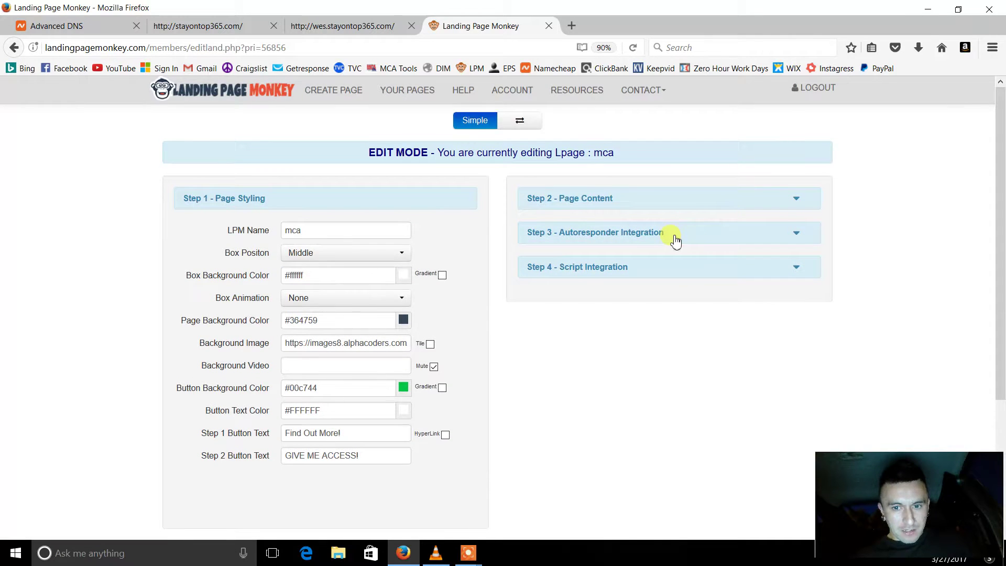
pyautogui.click(675, 240)
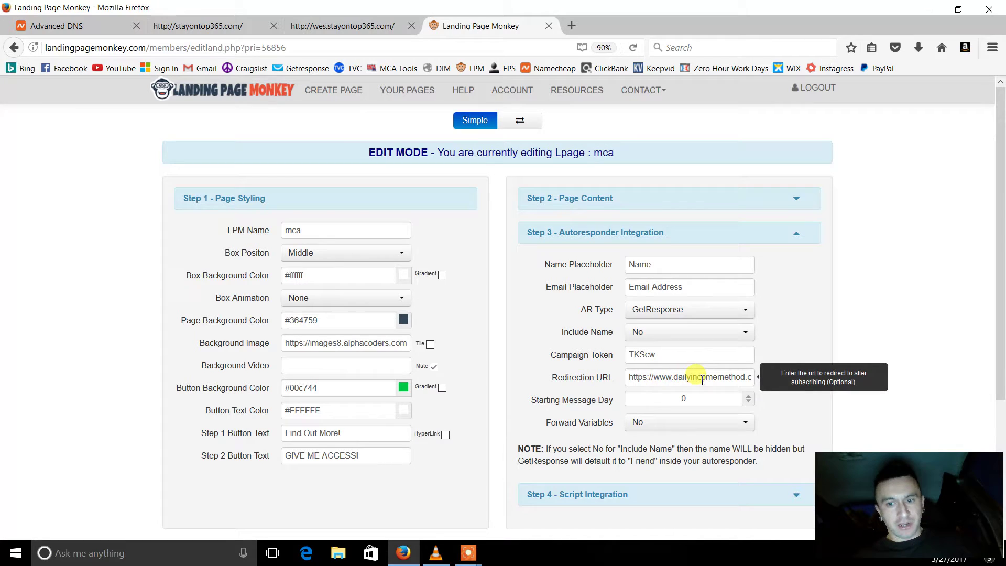
pyautogui.click(689, 378)
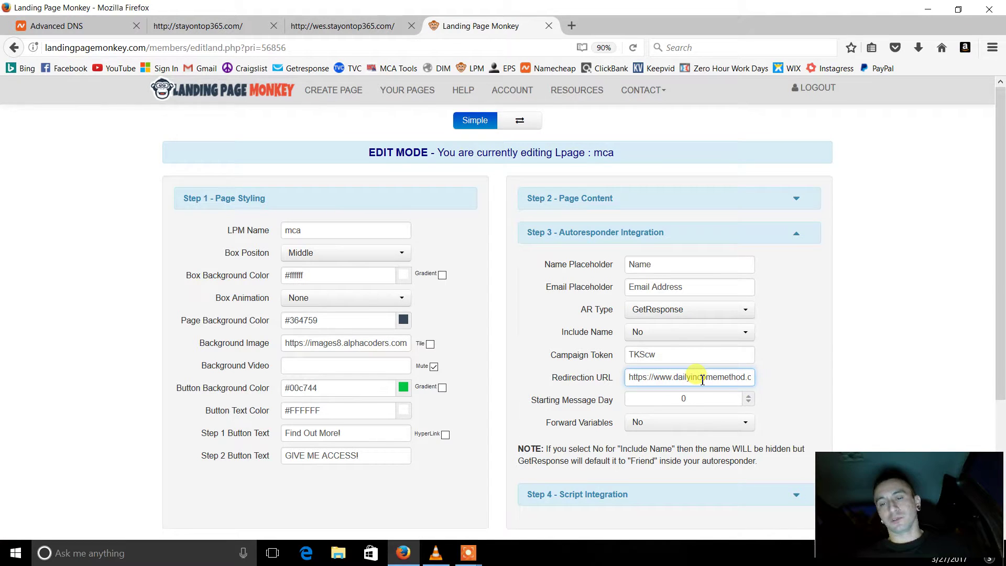
pyautogui.click(703, 379)
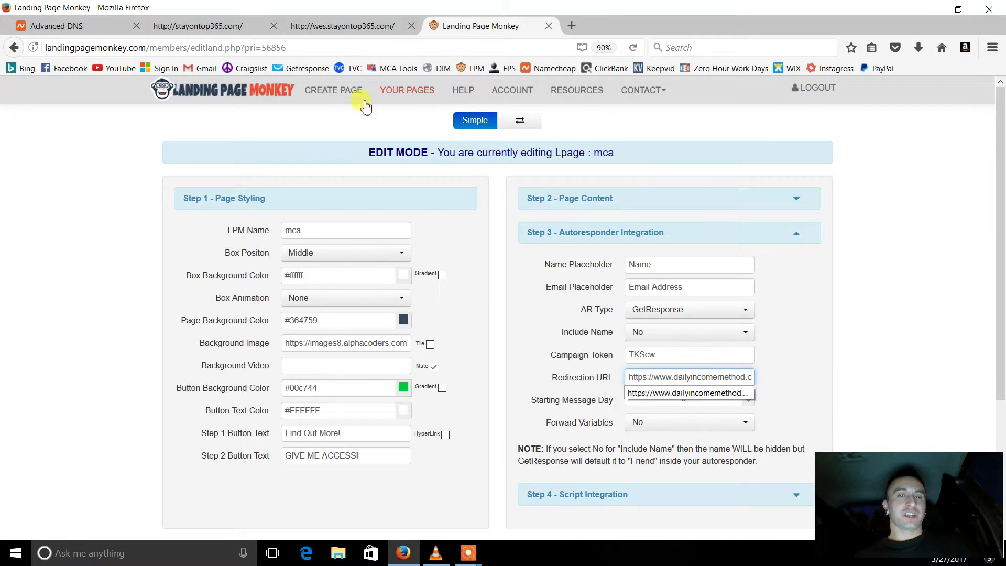
# Step: Compare with the stayontop365.com tab, then return to the Your Pages list
pyautogui.click(216, 29)
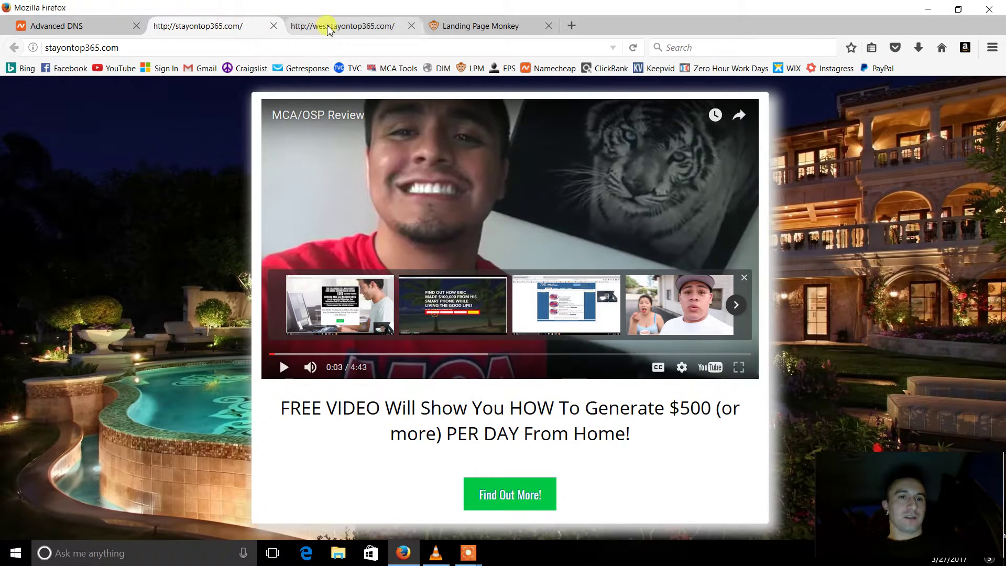
pyautogui.click(451, 25)
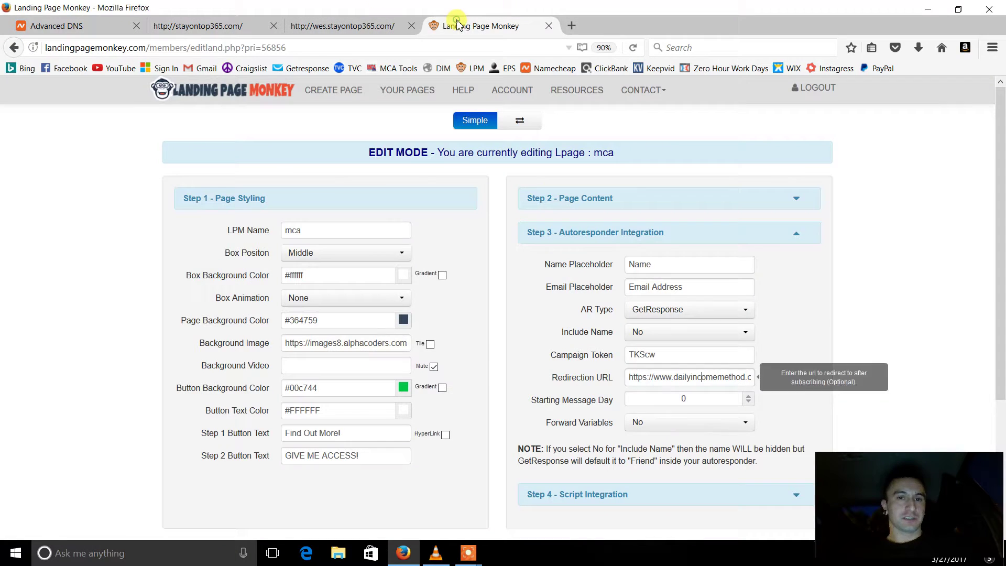
pyautogui.click(417, 95)
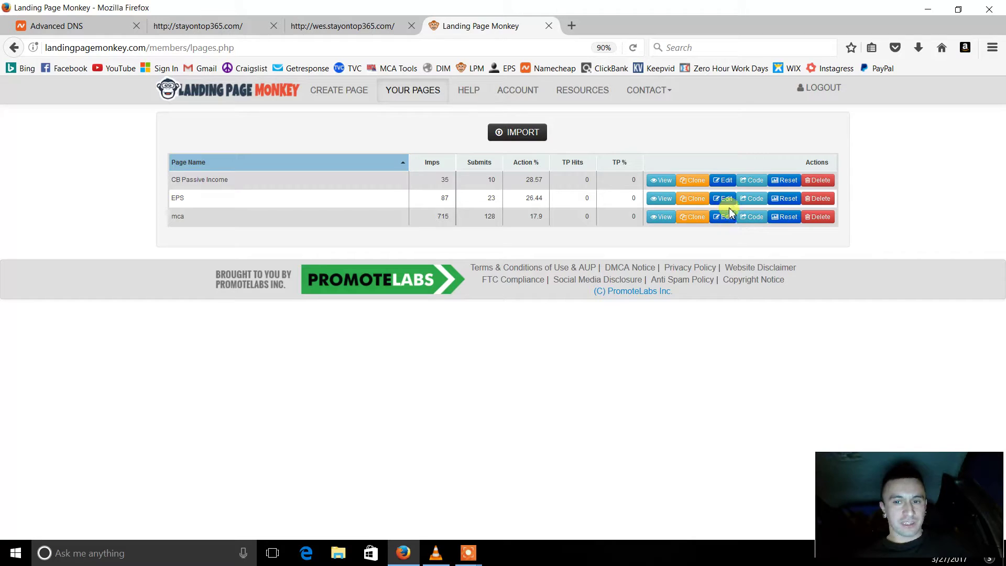
# Step: Check the CB Passive Income page's autoresponder Redirection URL
pyautogui.click(727, 202)
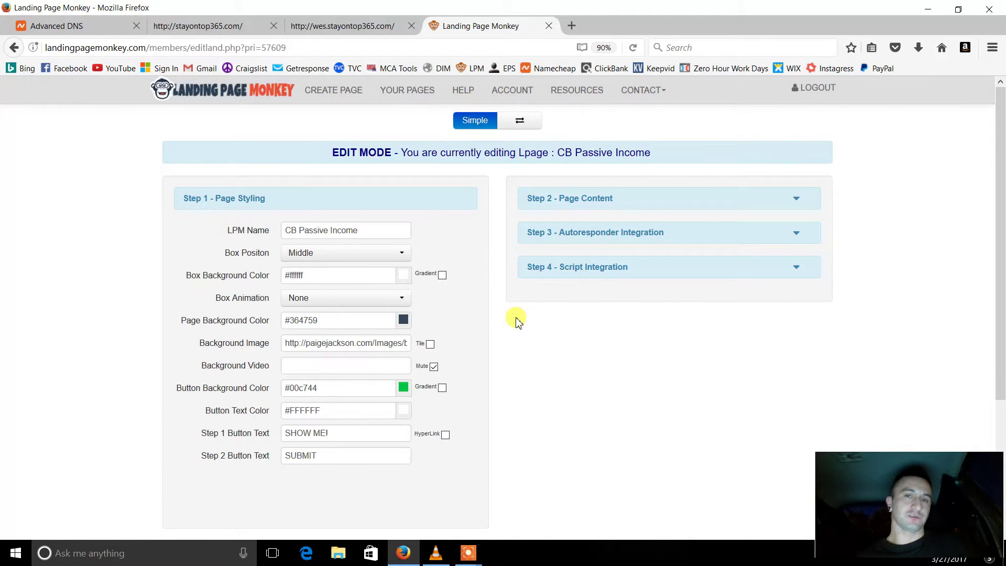
pyautogui.click(688, 234)
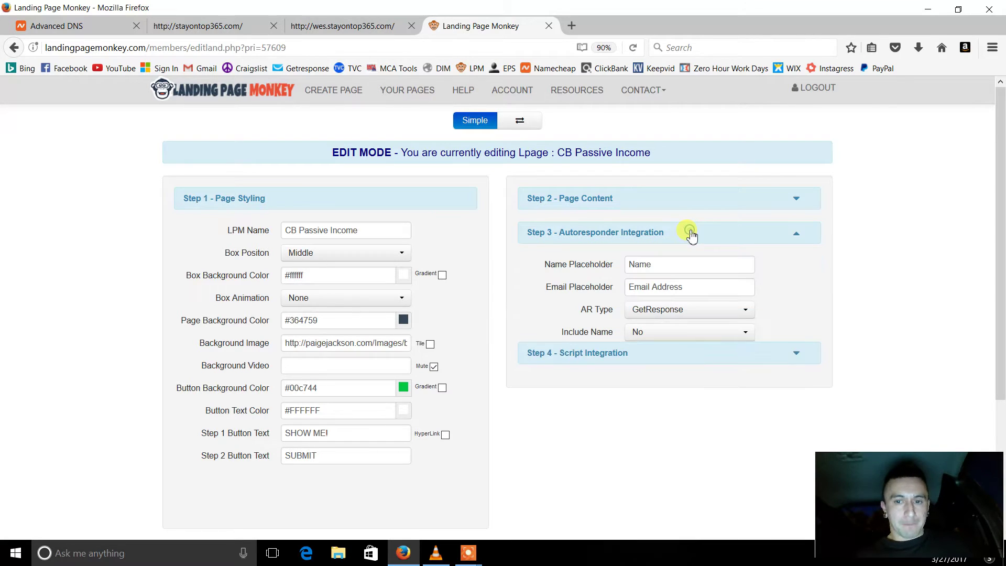
pyautogui.click(686, 378)
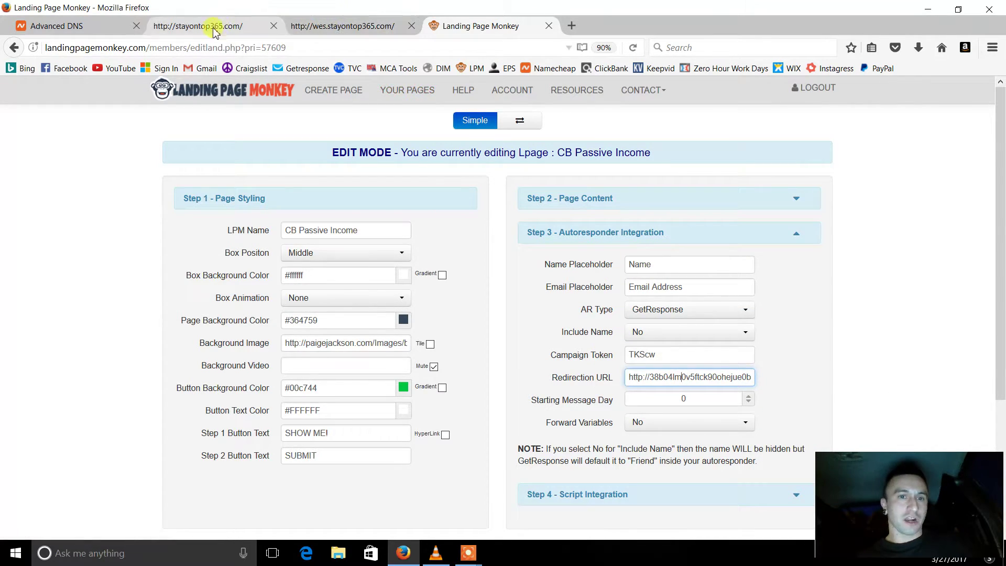
# Step: Load biz.stayontop365.com in a new tab, then return to the Advanced DNS records
pyautogui.click(571, 27)
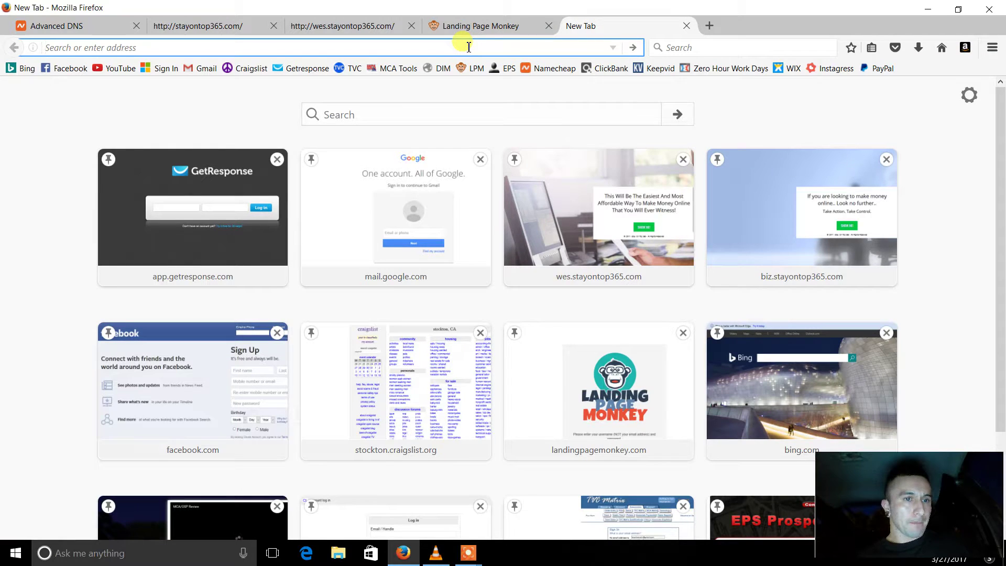
pyautogui.click(736, 216)
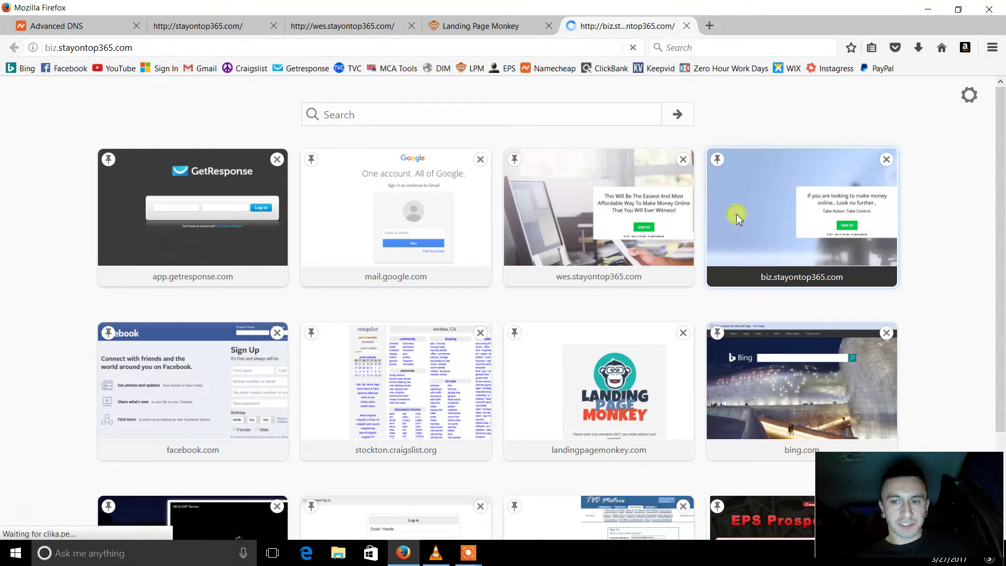
pyautogui.click(89, 27)
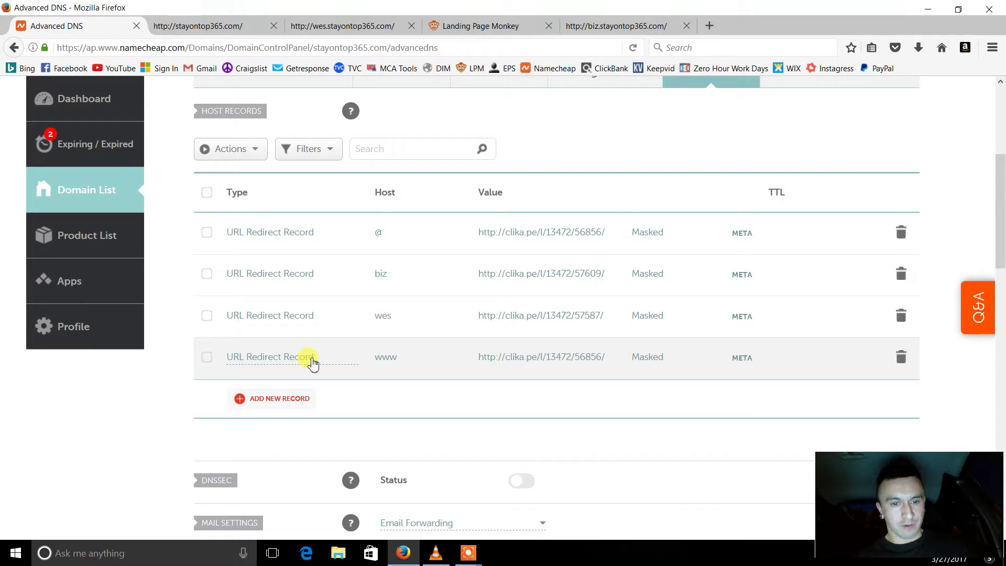
pyautogui.click(309, 360)
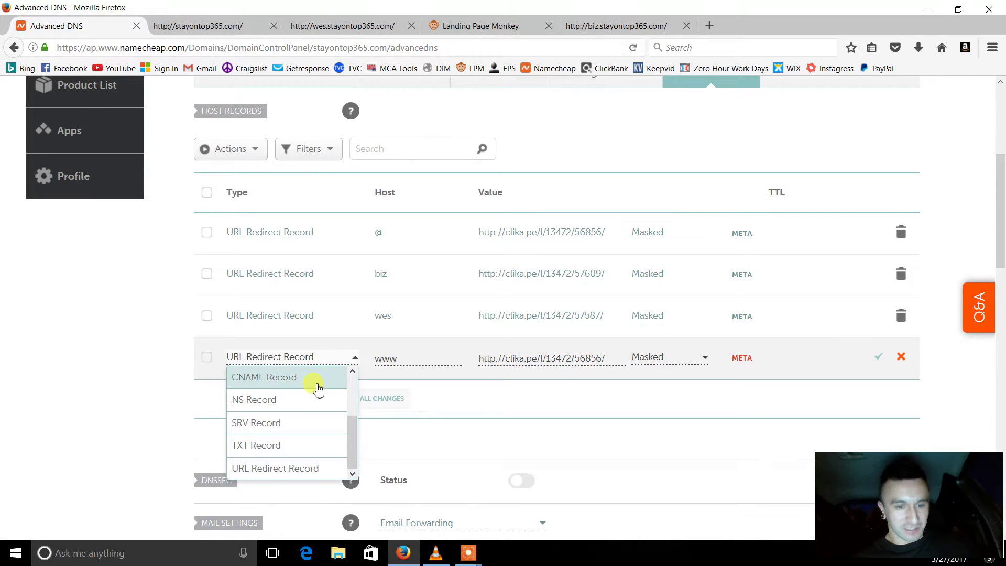
pyautogui.moveTo(349, 421); pyautogui.dragTo(350, 379)
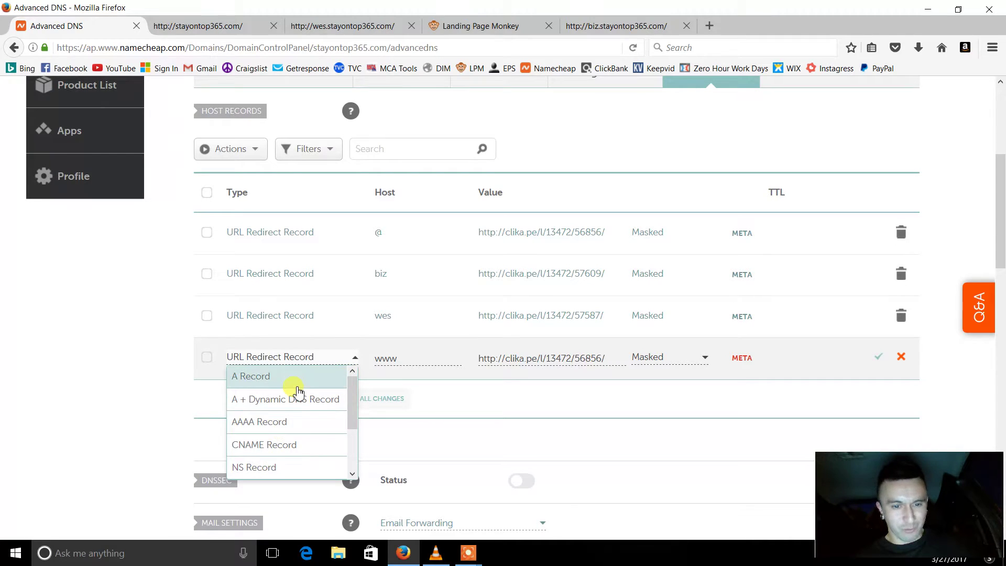
pyautogui.moveTo(351, 405); pyautogui.dragTo(348, 455)
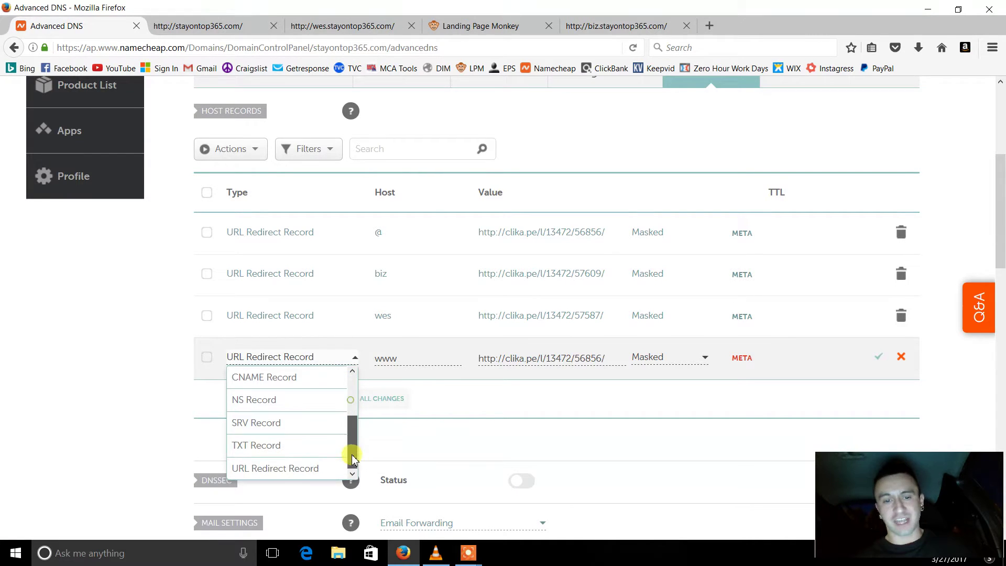
pyautogui.click(300, 471)
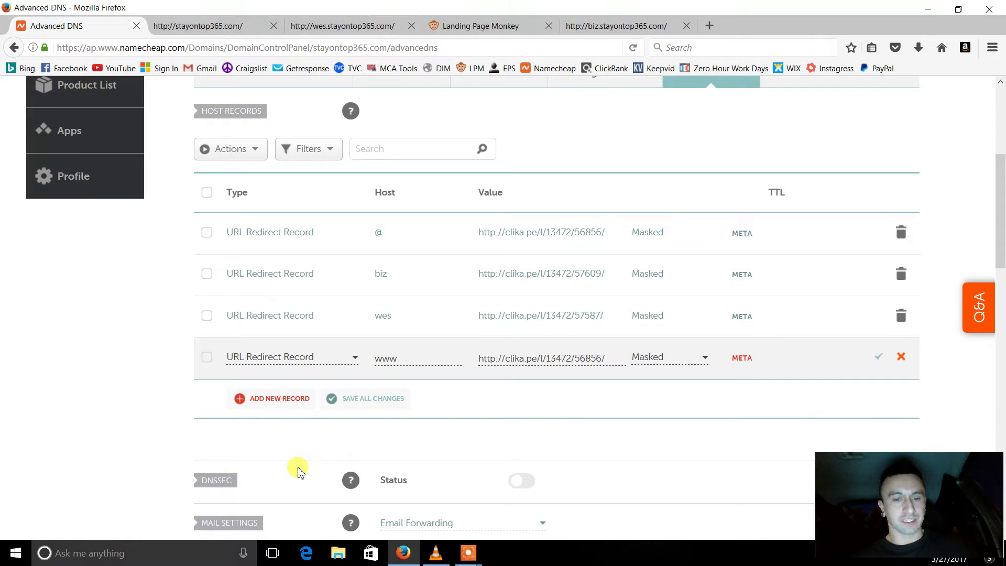
pyautogui.click(417, 358)
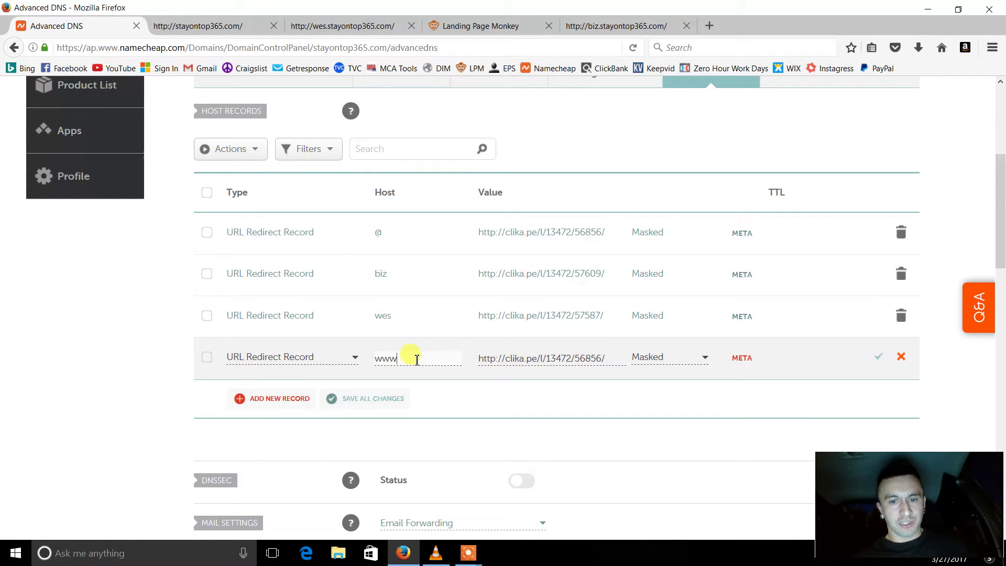
pyautogui.click(606, 360)
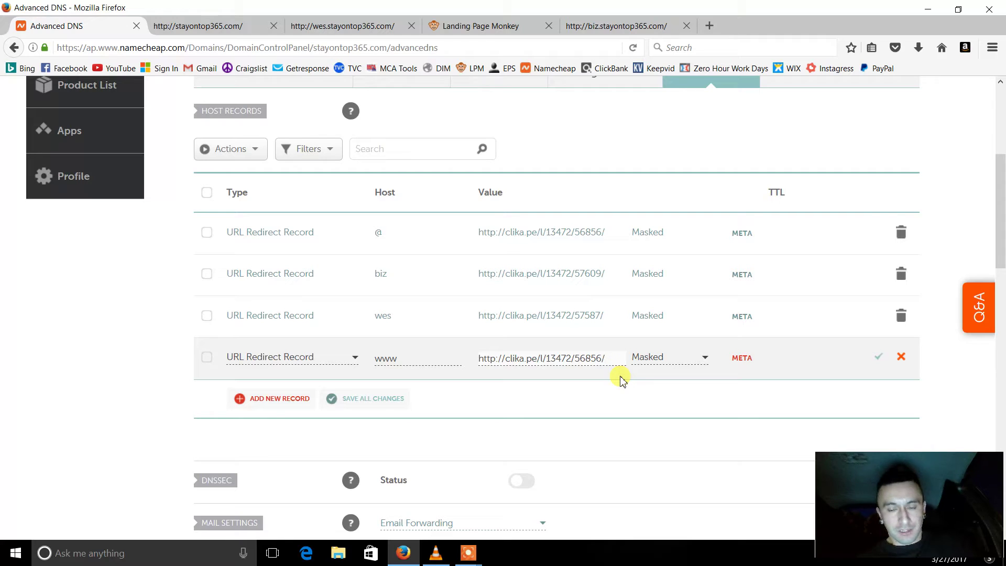
pyautogui.click(679, 358)
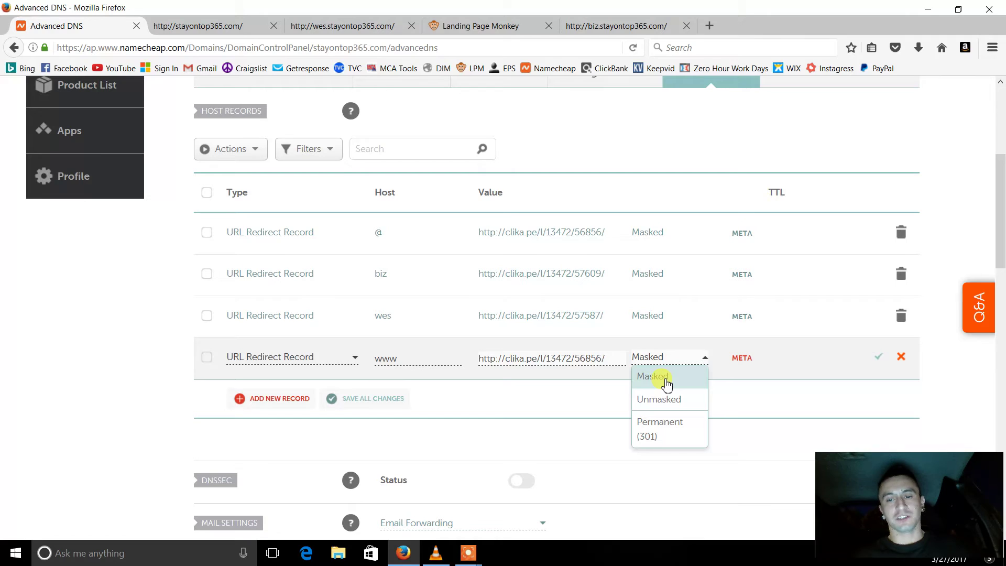
pyautogui.click(666, 383)
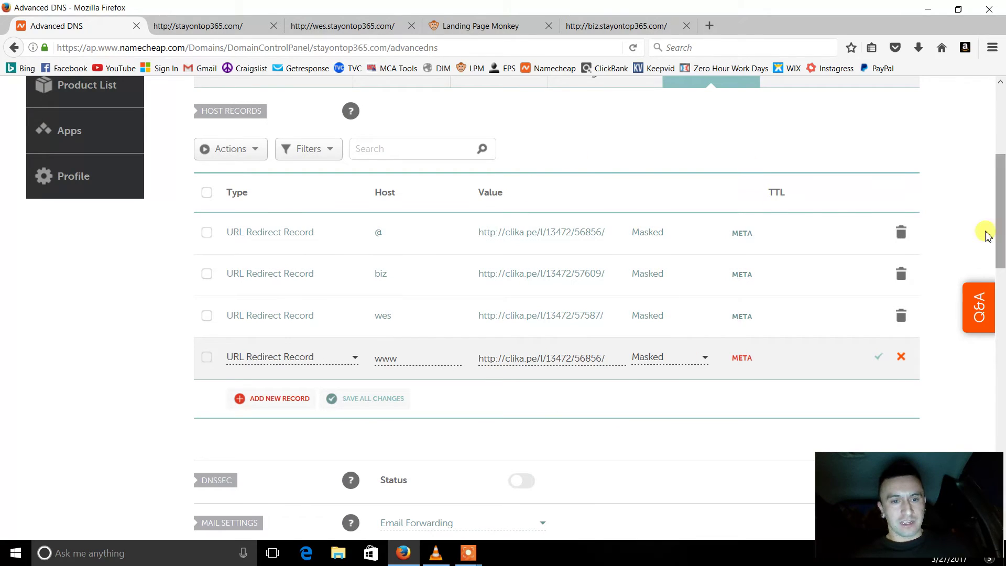
pyautogui.moveTo(1001, 204); pyautogui.dragTo(1001, 166)
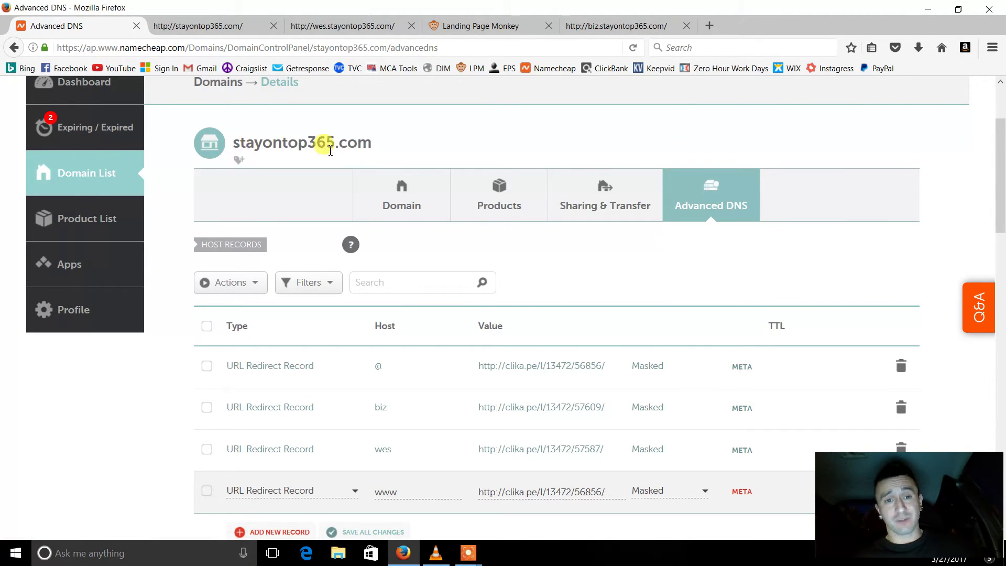
pyautogui.moveTo(1001, 195); pyautogui.dragTo(1001, 237)
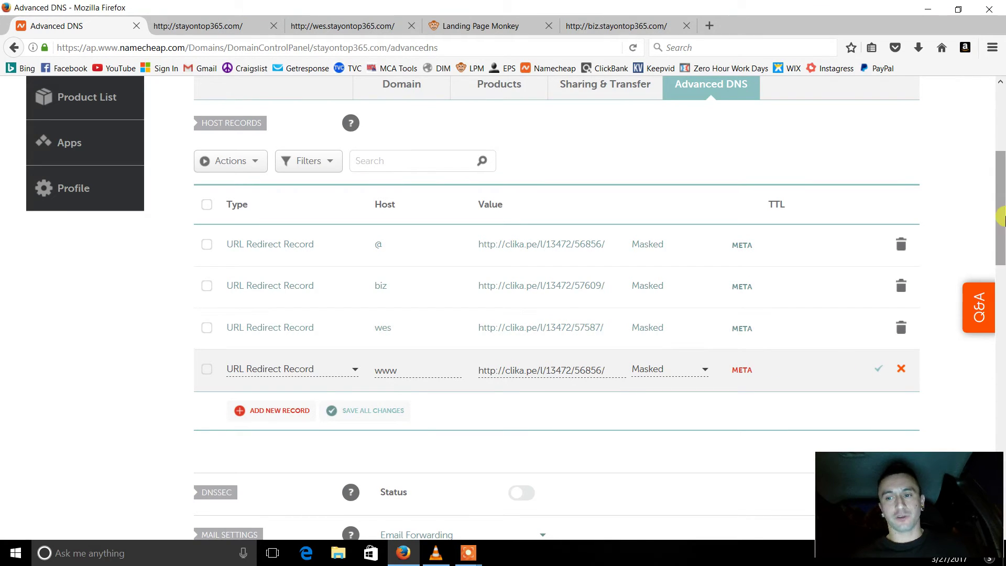
pyautogui.moveTo(1001, 217); pyautogui.dragTo(1001, 189)
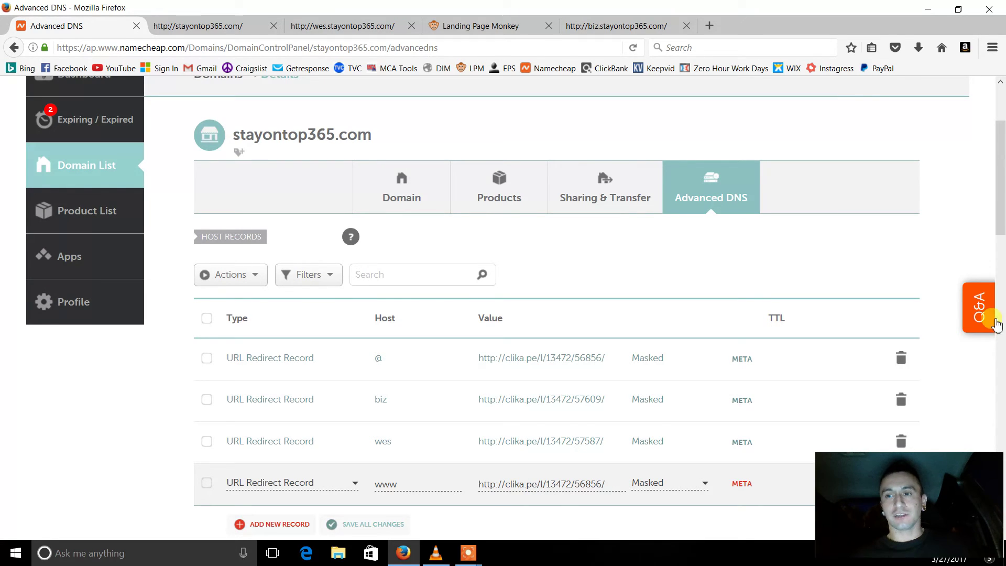
pyautogui.moveTo(1001, 171); pyautogui.dragTo(1001, 212)
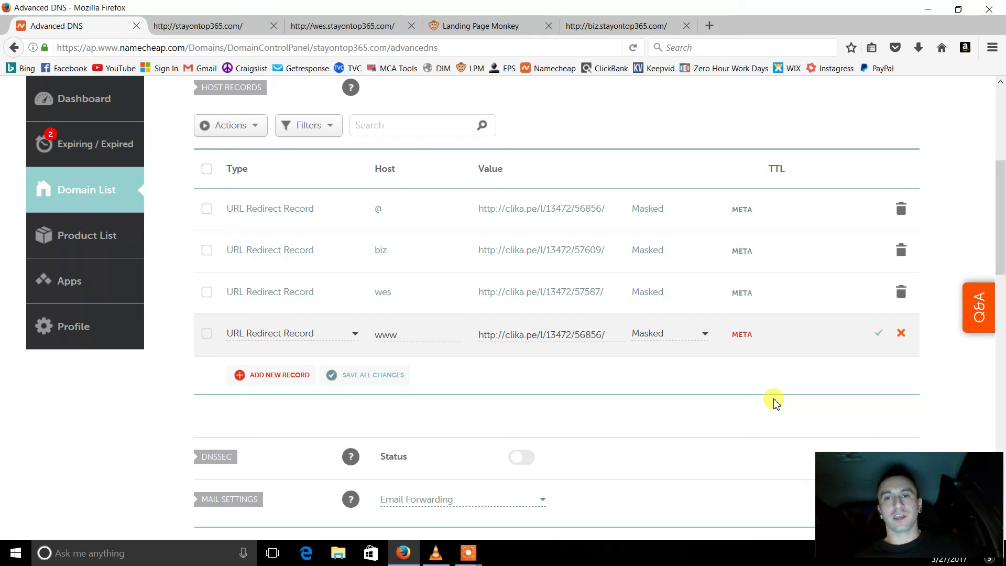
# Step: Check the biz, wes and root stayontop365.com pages, then reopen the CB Passive Income editor
pyautogui.click(611, 27)
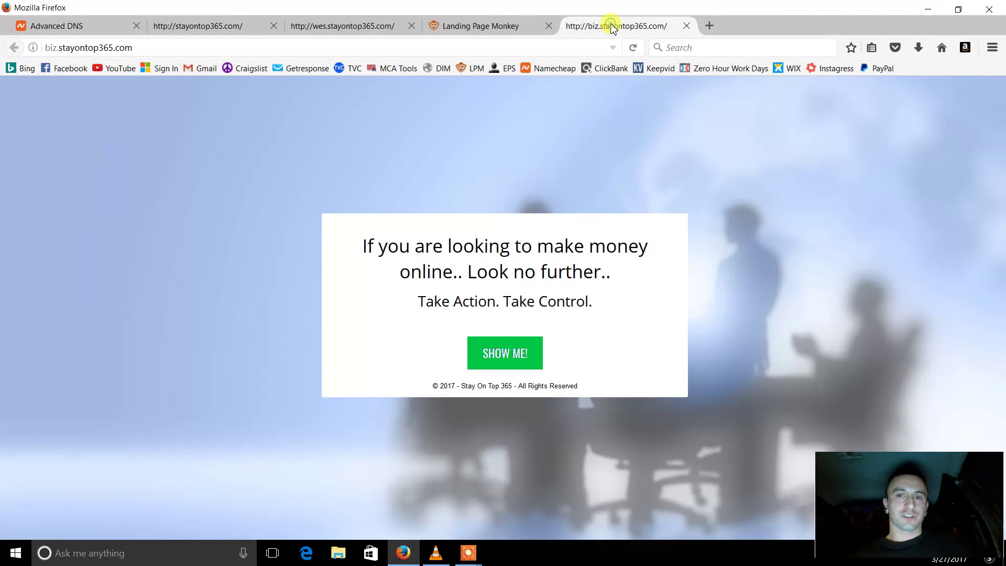
pyautogui.click(157, 49)
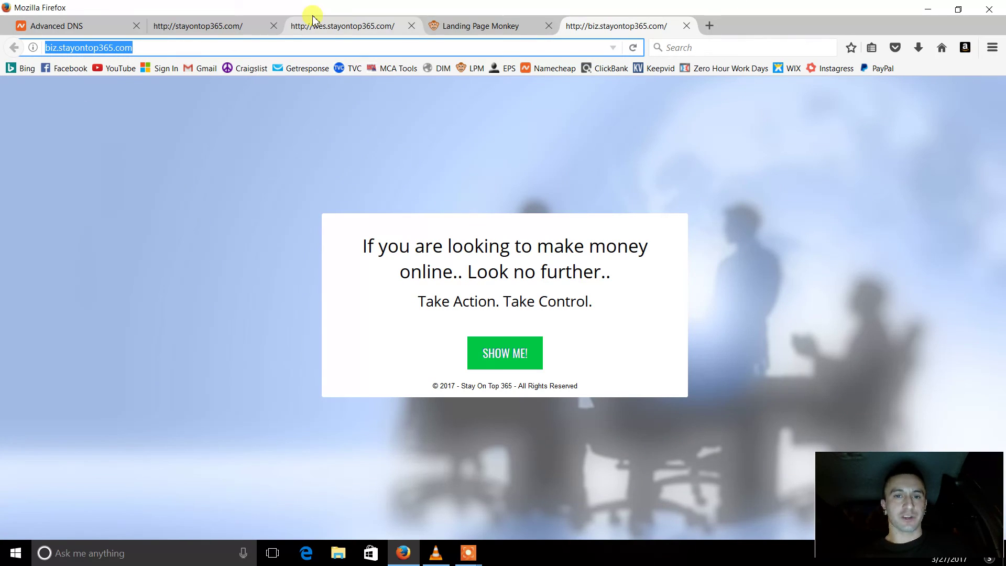
pyautogui.click(346, 26)
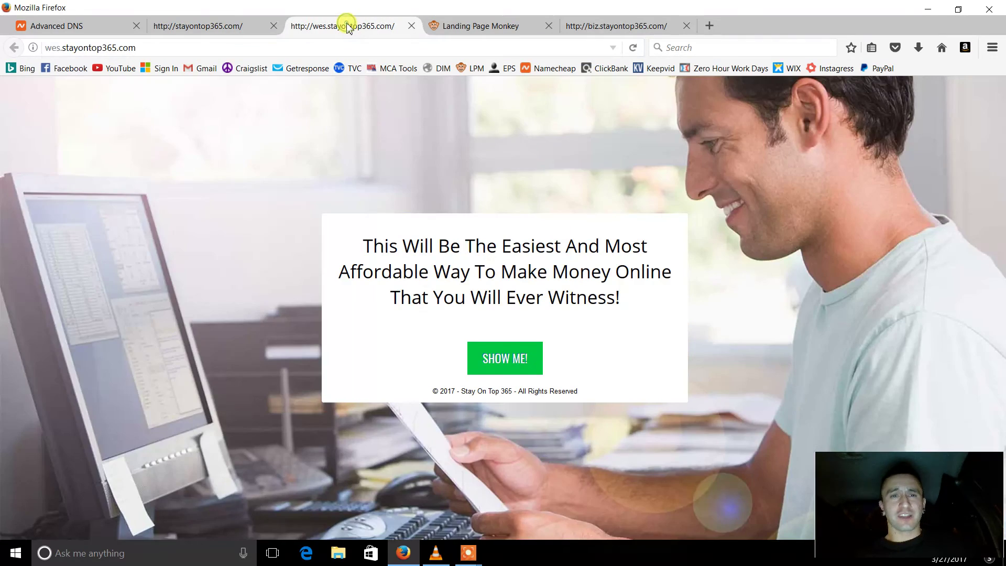
pyautogui.click(204, 26)
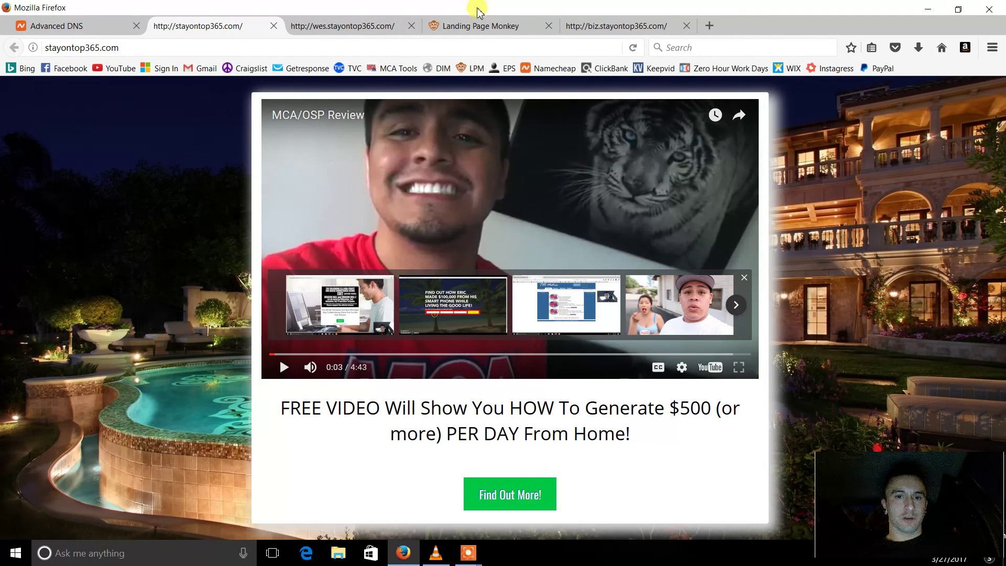
pyautogui.click(481, 27)
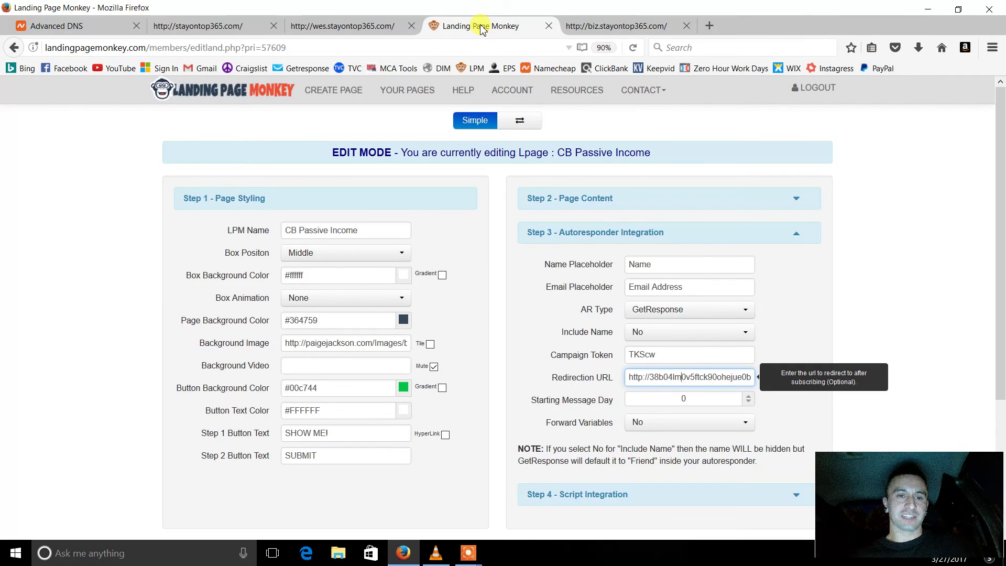